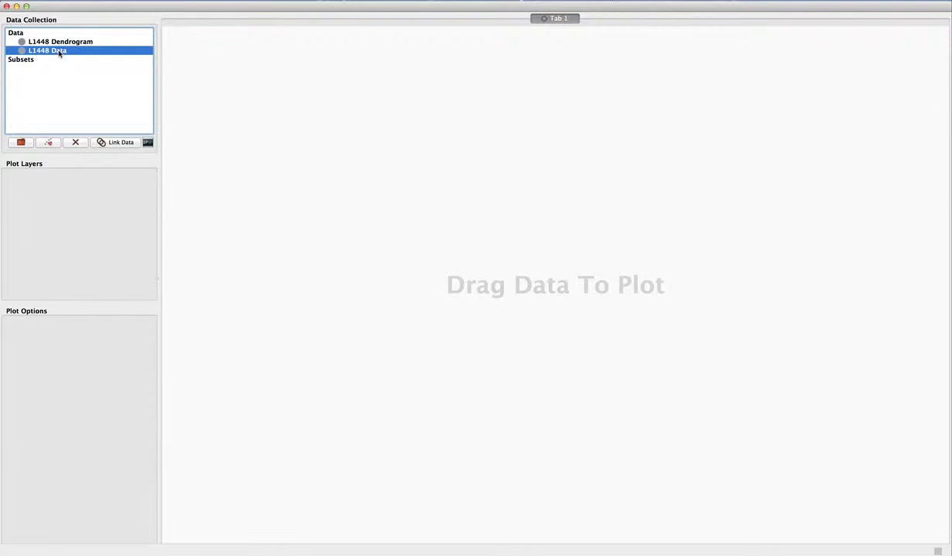
Open L1448 Data in a new 3D Volume Rendering viewer and enlarge the viewer to nearly the full canvas height.
{"action": "left_click_drag", "start_coordinate": [47, 54], "coordinate": [329, 149]}
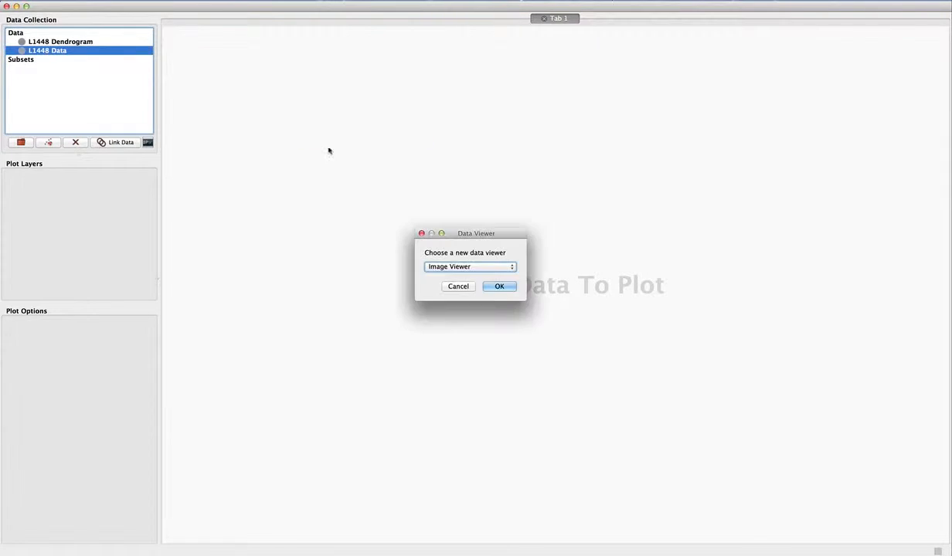
{"action": "left_click", "coordinate": [466, 268]}
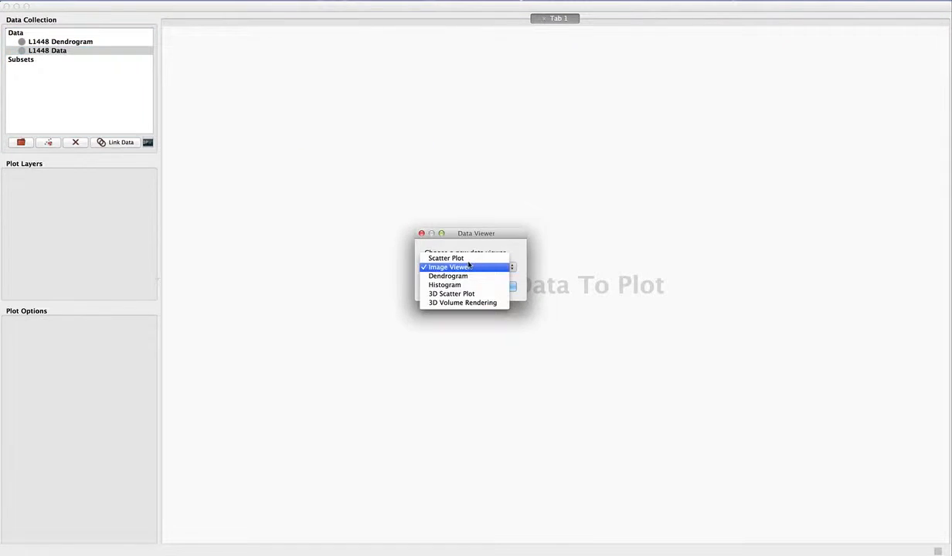
{"action": "left_click", "coordinate": [466, 302]}
{"action": "left_click", "coordinate": [498, 288]}
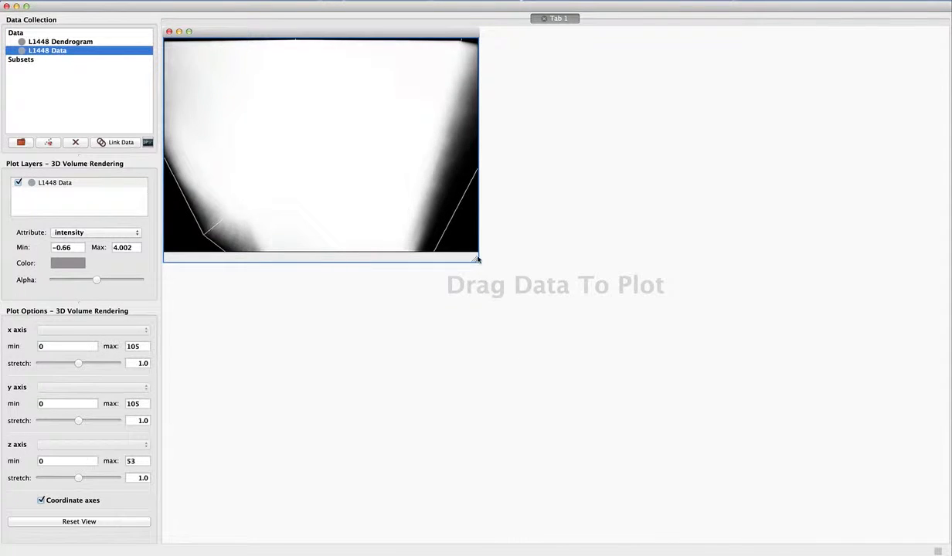
{"action": "left_click_drag", "start_coordinate": [499, 329], "coordinate": [570, 516]}
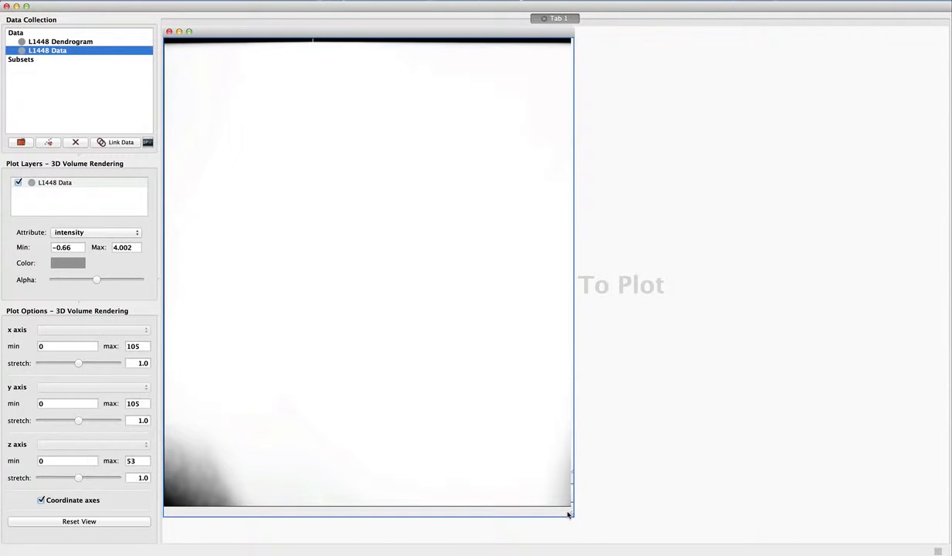
Set the volume's intensity maximum to 16 and give the plot layer settings more height.
{"action": "left_click", "coordinate": [121, 252]}
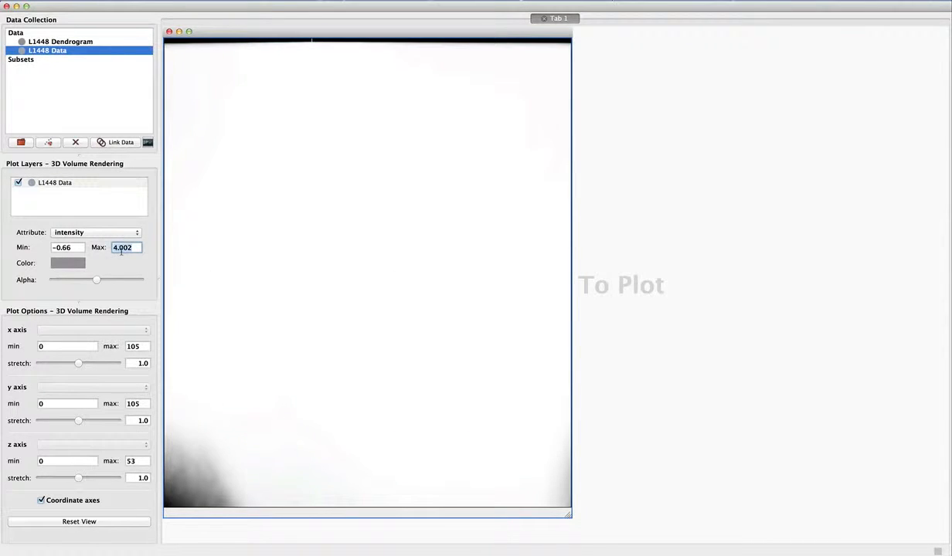
{"action": "type", "text": "16"}
{"action": "key", "text": "Return"}
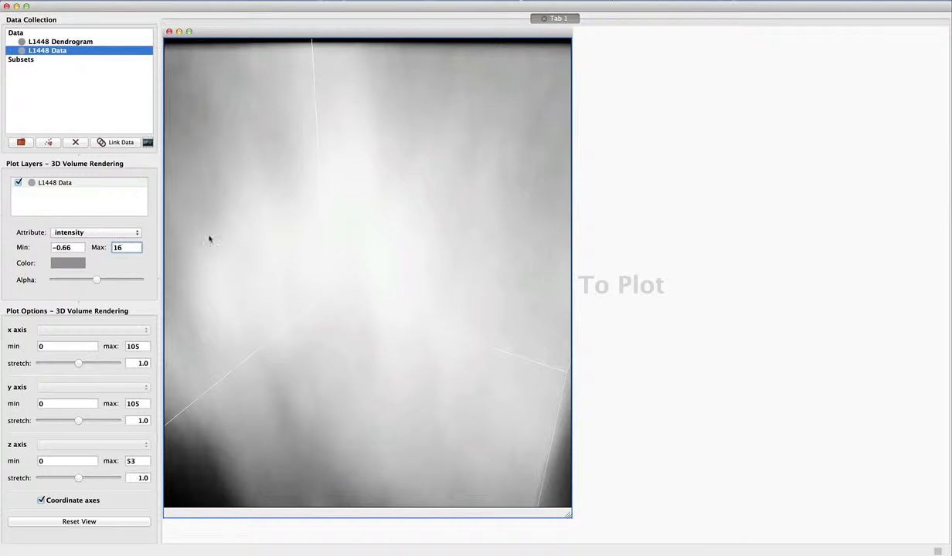
{"action": "left_click_drag", "start_coordinate": [358, 228], "coordinate": [205, 290]}
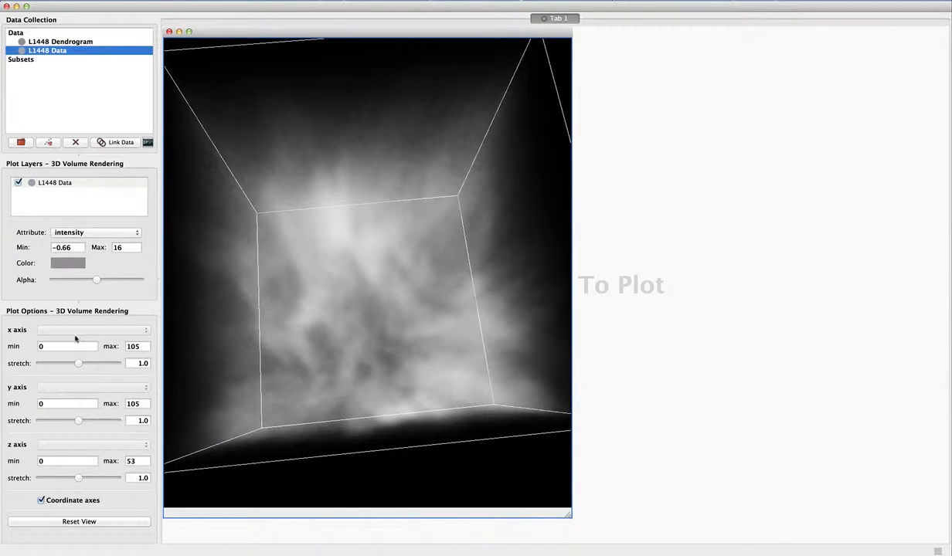
{"action": "left_click_drag", "start_coordinate": [77, 305], "coordinate": [75, 340]}
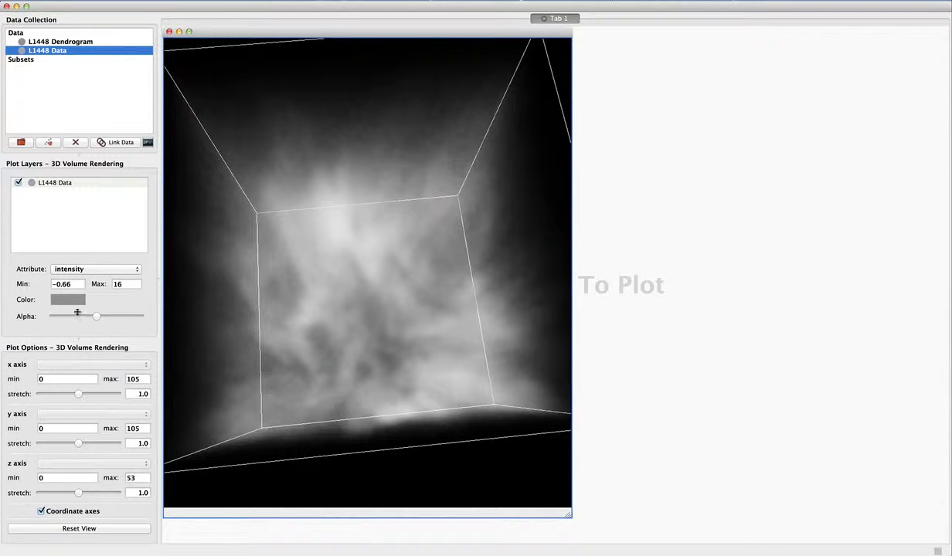
{"action": "left_click_drag", "start_coordinate": [374, 263], "coordinate": [428, 324]}
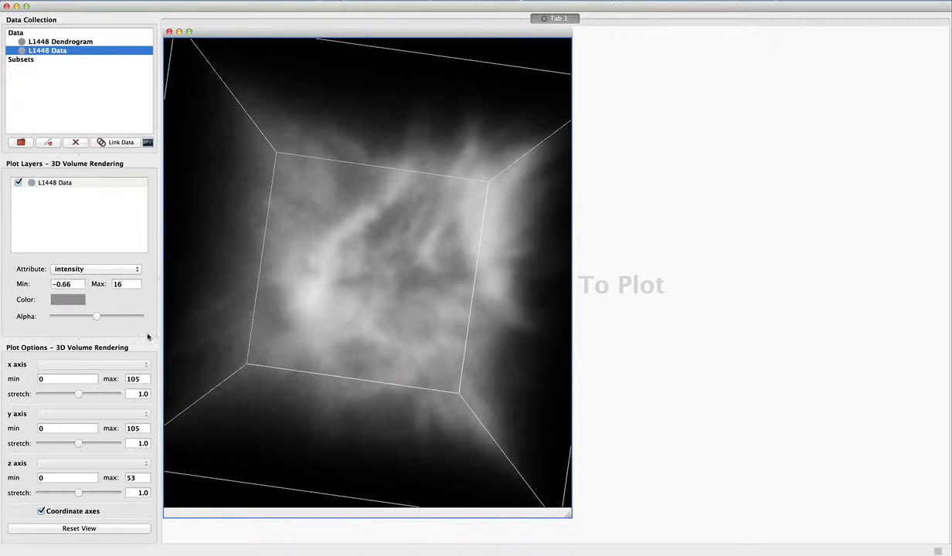
Stretch the volume rendering's axes to 1.06 in x, 0.94 in y and 0.53 in z.
{"action": "left_click_drag", "start_coordinate": [298, 328], "coordinate": [302, 301]}
{"action": "left_click_drag", "start_coordinate": [78, 394], "coordinate": [80, 395]}
{"action": "left_click_drag", "start_coordinate": [317, 334], "coordinate": [244, 327]}
{"action": "left_click_drag", "start_coordinate": [79, 395], "coordinate": [79, 398]}
{"action": "mouse_move", "coordinate": [79, 446]}
{"action": "left_mouse_down"}
{"action": "mouse_move", "coordinate": [87, 448]}
{"action": "mouse_move", "coordinate": [76, 447]}
{"action": "left_mouse_up"}
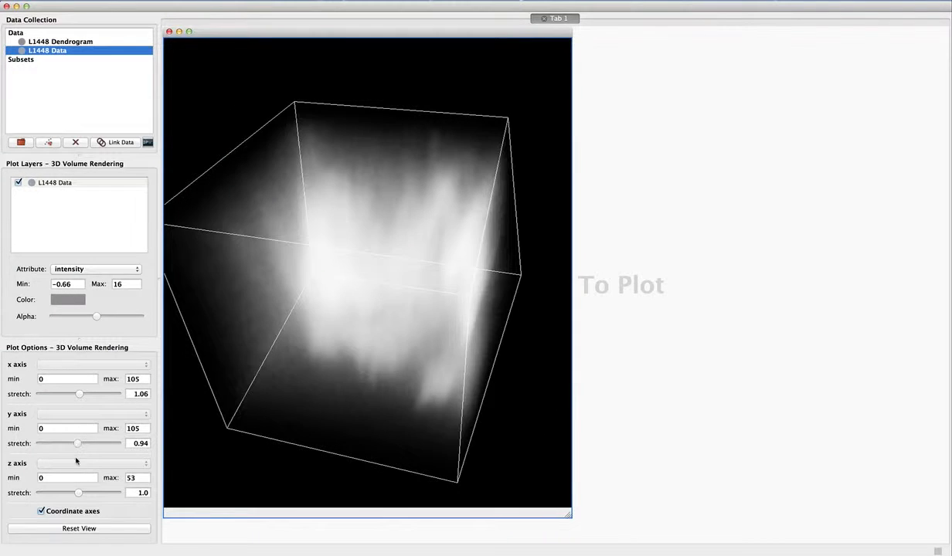
{"action": "mouse_move", "coordinate": [78, 495]}
{"action": "left_mouse_down"}
{"action": "mouse_move", "coordinate": [88, 495]}
{"action": "mouse_move", "coordinate": [68, 496]}
{"action": "left_mouse_up"}
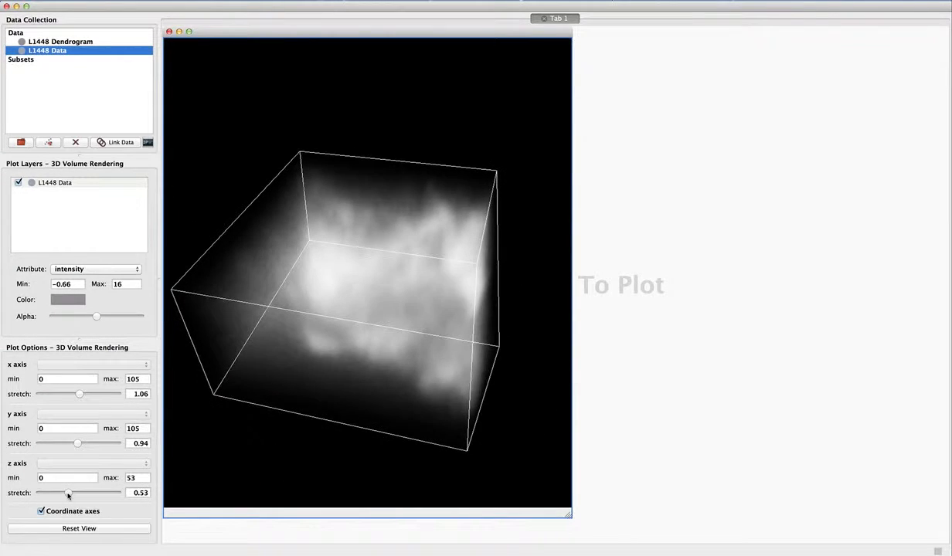
{"action": "left_click_drag", "start_coordinate": [293, 374], "coordinate": [276, 297]}
Recolour the L1448 Data volume a muted red.
{"action": "left_click", "coordinate": [68, 300]}
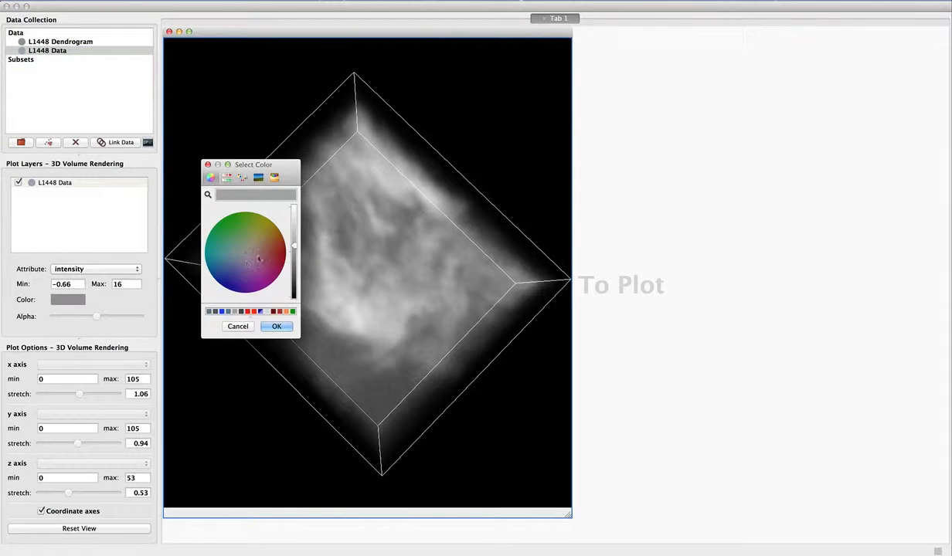
{"action": "left_click", "coordinate": [234, 255]}
{"action": "left_click", "coordinate": [276, 325]}
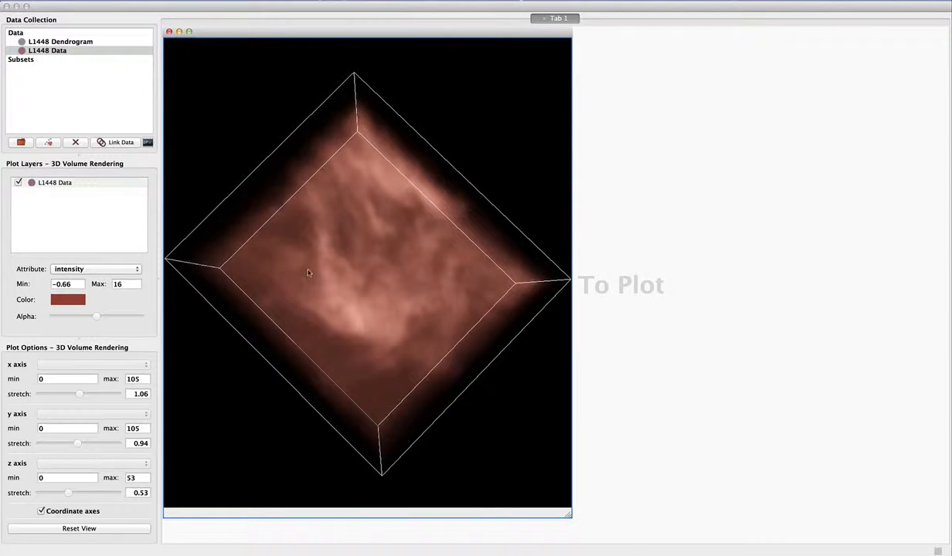
{"action": "left_click_drag", "start_coordinate": [306, 270], "coordinate": [288, 312]}
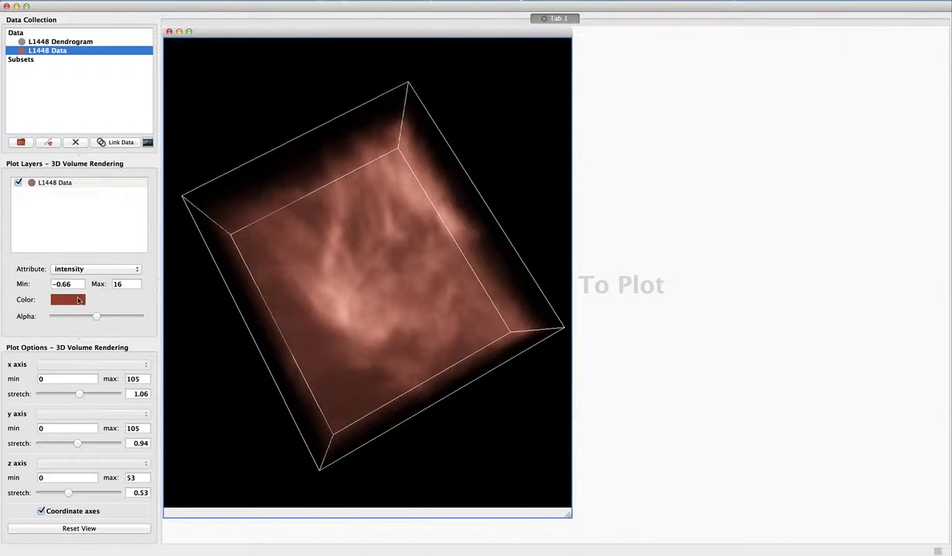
Return the L1448 Data volume's colour to neutral grey.
{"action": "left_click", "coordinate": [79, 300]}
{"action": "left_click", "coordinate": [245, 253]}
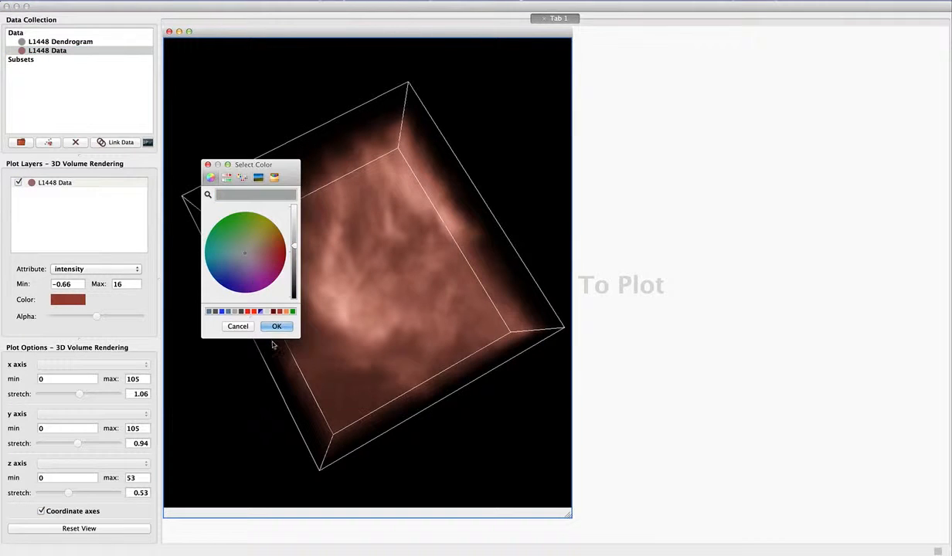
{"action": "left_click", "coordinate": [276, 326]}
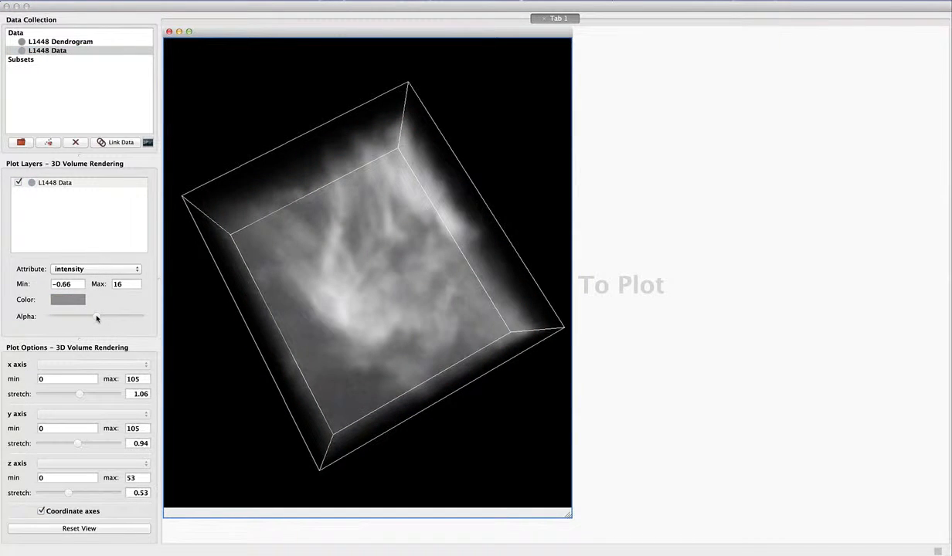
{"action": "mouse_move", "coordinate": [97, 317]}
{"action": "left_mouse_down"}
{"action": "mouse_move", "coordinate": [111, 317]}
{"action": "mouse_move", "coordinate": [66, 320]}
{"action": "mouse_move", "coordinate": [97, 323]}
{"action": "left_mouse_up"}
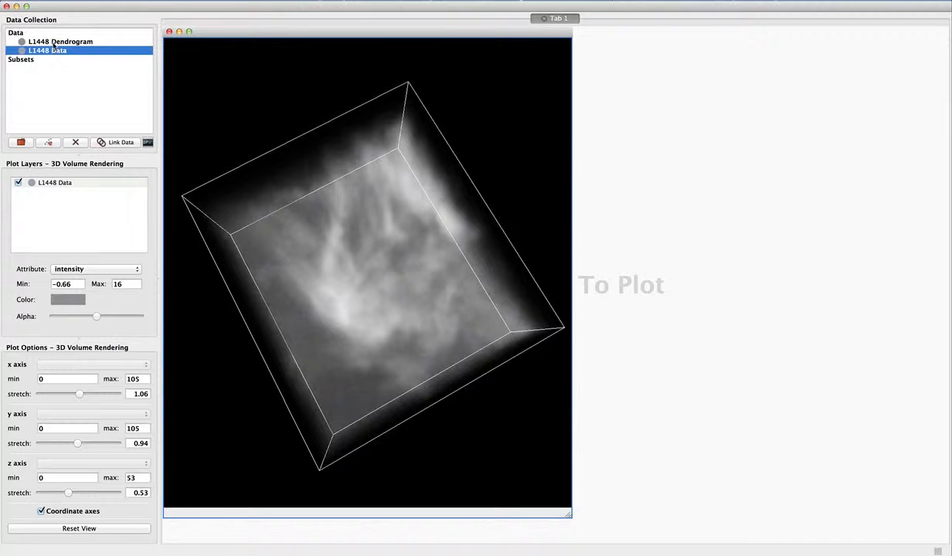
Open L1448 Dendrogram in a new Dendrogram viewer, resize it and place it beside the volume rendering's upper half.
{"action": "left_click_drag", "start_coordinate": [53, 43], "coordinate": [703, 122]}
{"action": "left_click", "coordinate": [496, 264]}
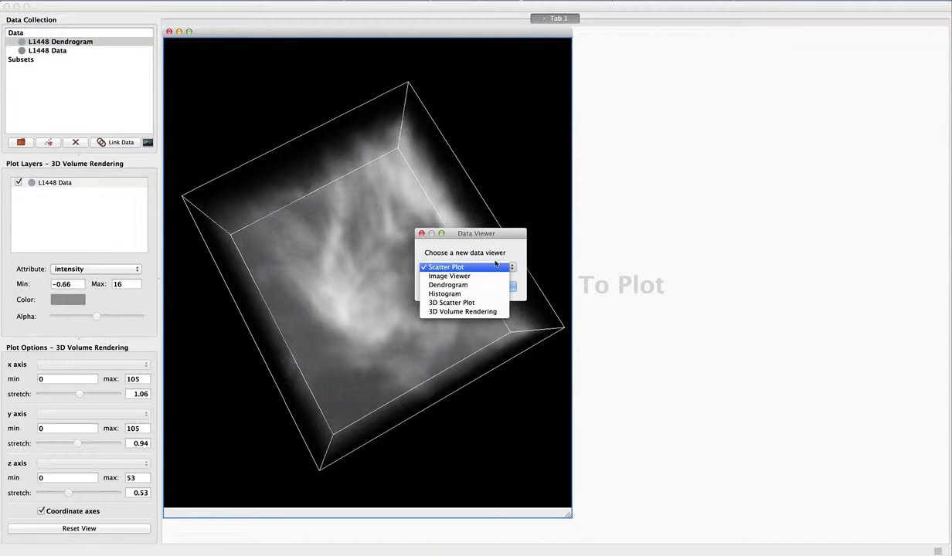
{"action": "left_click", "coordinate": [490, 284]}
{"action": "left_click", "coordinate": [498, 286]}
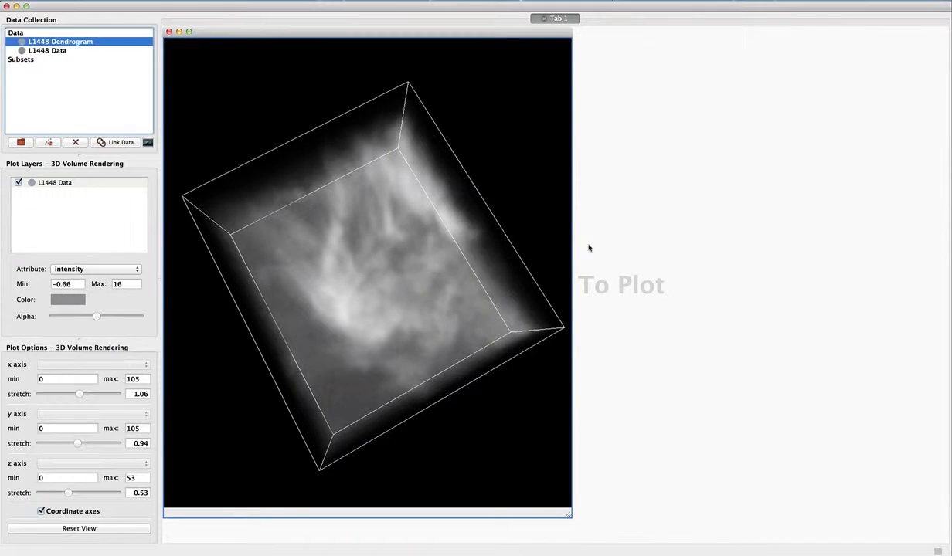
{"action": "left_click_drag", "start_coordinate": [672, 296], "coordinate": [654, 223]}
{"action": "left_click_drag", "start_coordinate": [926, 472], "coordinate": [780, 476]}
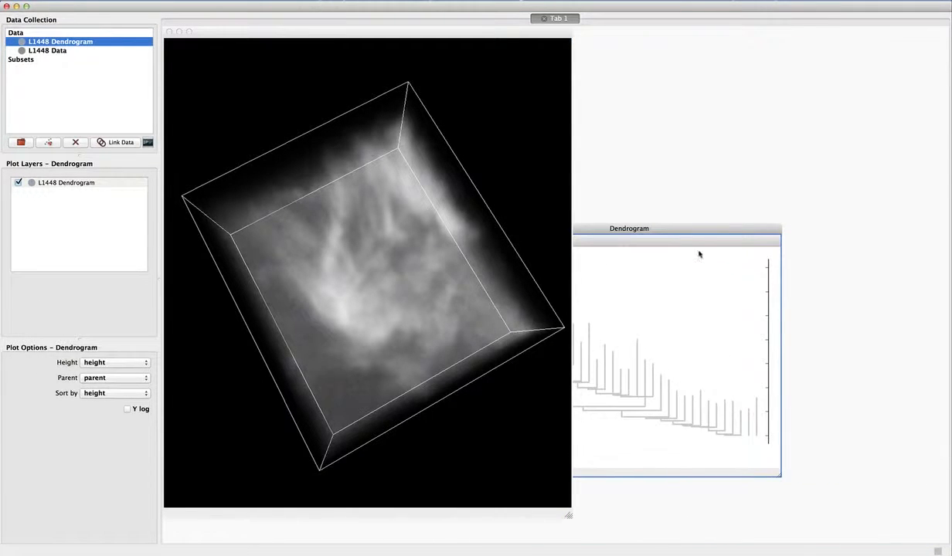
{"action": "left_click_drag", "start_coordinate": [683, 233], "coordinate": [816, 38]}
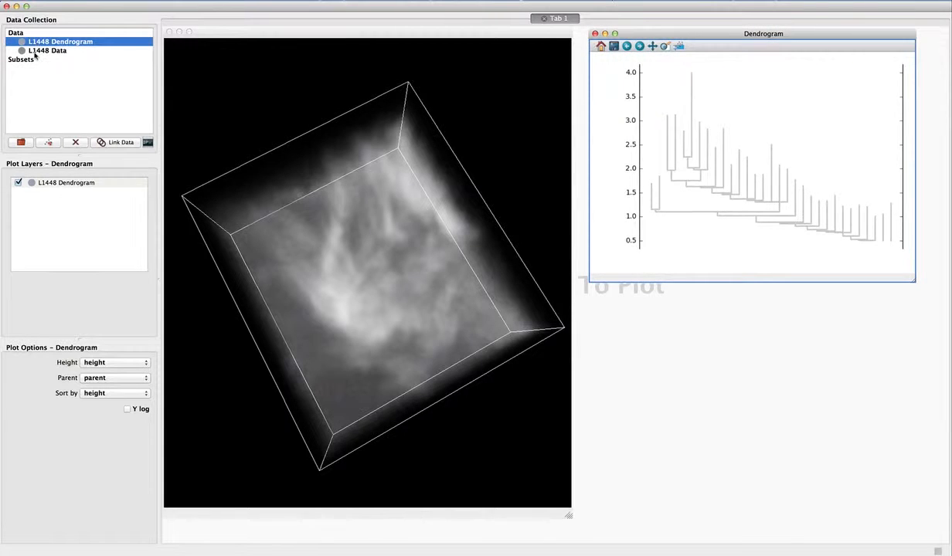
Open L1448 Data in a new Image Viewer below the dendrogram and enlarge it to match the dendrogram's right edge.
{"action": "left_click_drag", "start_coordinate": [34, 55], "coordinate": [730, 417]}
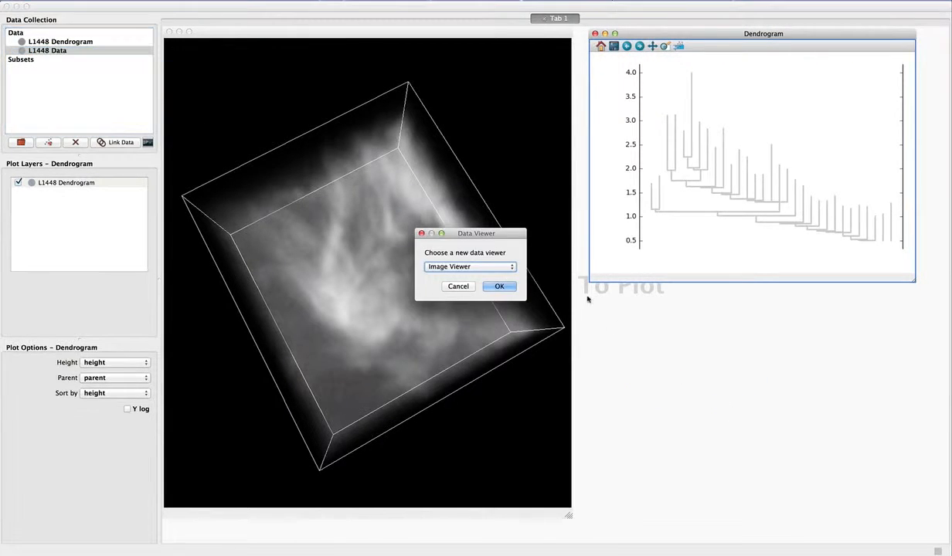
{"action": "left_click", "coordinate": [499, 286]}
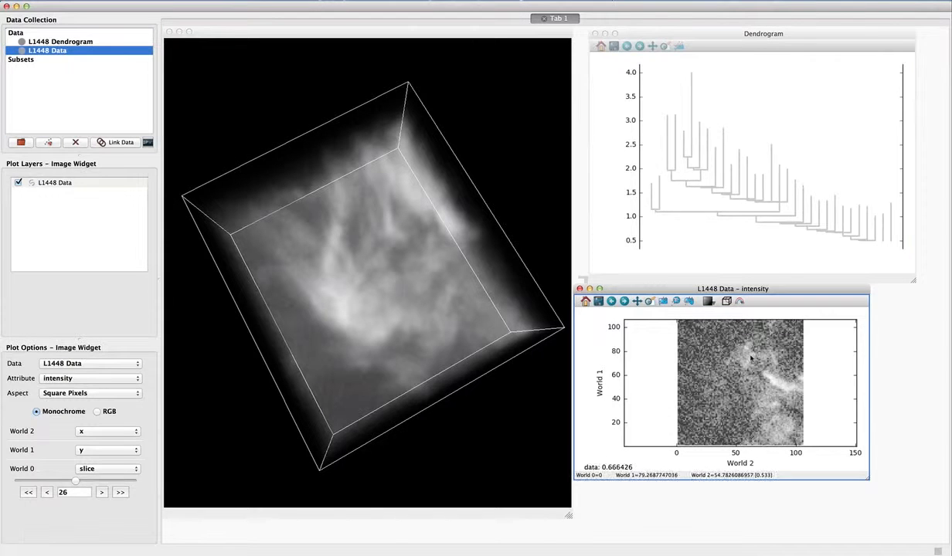
{"action": "left_click_drag", "start_coordinate": [866, 479], "coordinate": [914, 523]}
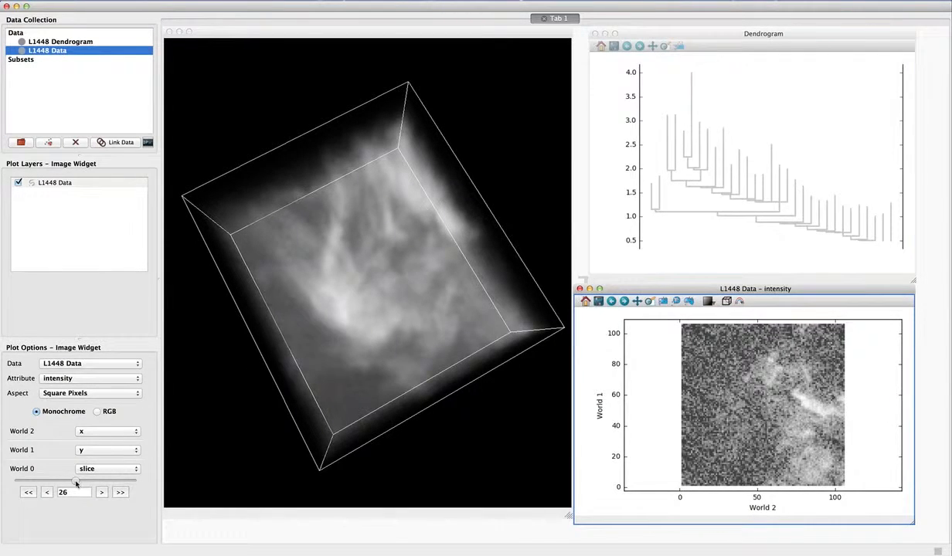
Show World 0 slice 31 in the image viewer and reduce the image contrast to bring out the bright cloud structure.
{"action": "left_click_drag", "start_coordinate": [76, 480], "coordinate": [86, 480]}
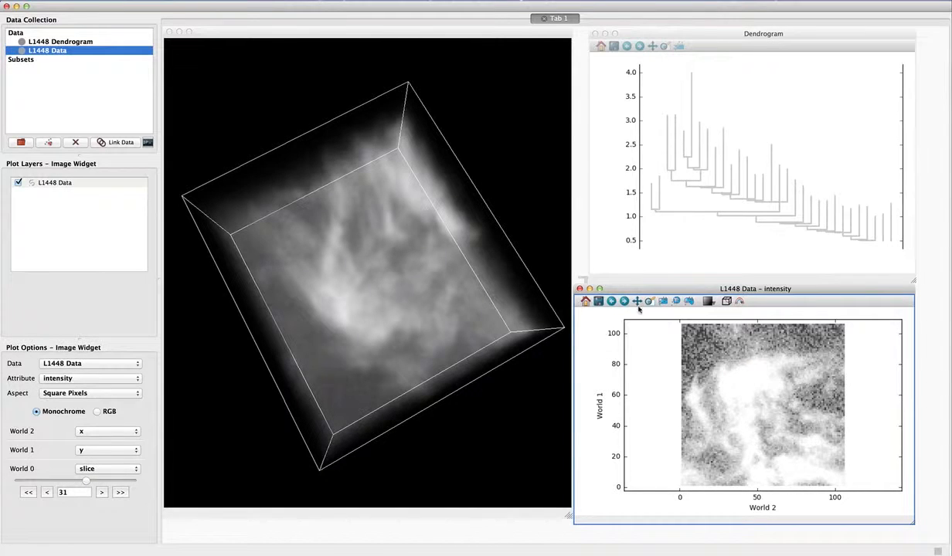
{"action": "left_click", "coordinate": [708, 301]}
{"action": "left_click", "coordinate": [715, 310]}
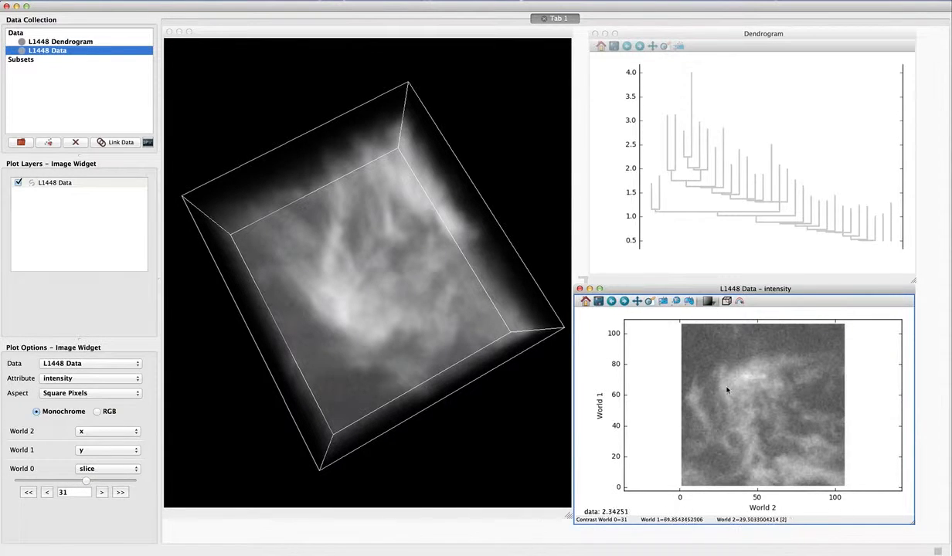
Pick the dendrogram branch containing the tallest leaf to create the first subset across all viewers.
{"action": "left_click_drag", "start_coordinate": [692, 34], "coordinate": [684, 33]}
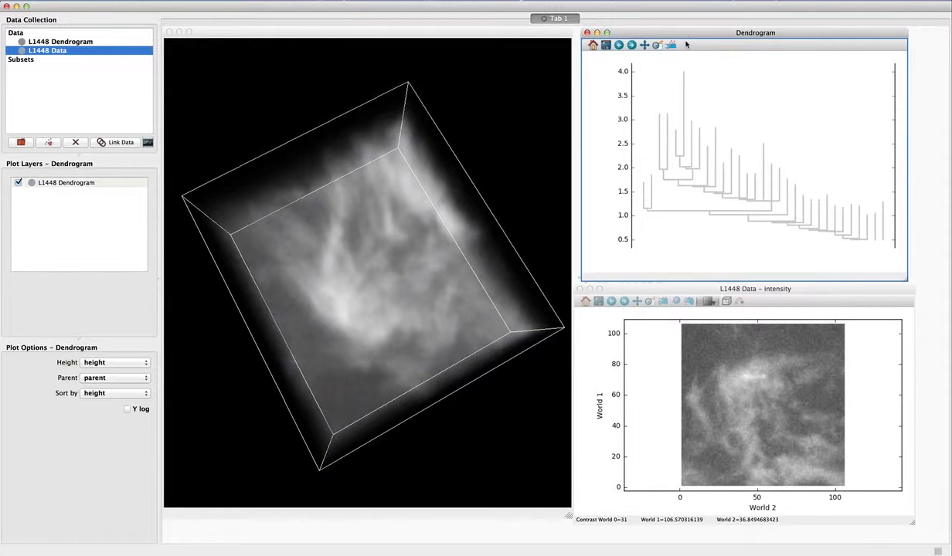
{"action": "left_click", "coordinate": [671, 45]}
{"action": "left_click", "coordinate": [693, 178]}
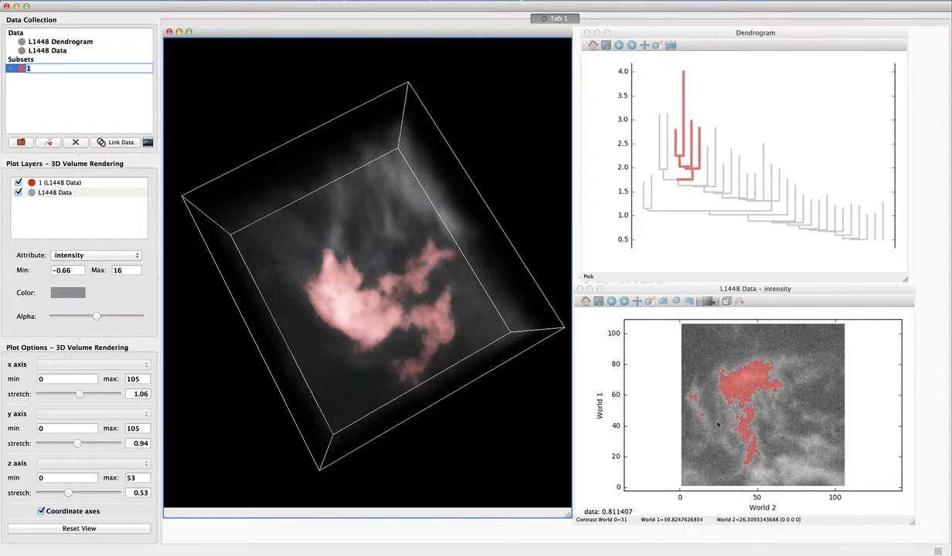
{"action": "mouse_move", "coordinate": [427, 380]}
{"action": "left_mouse_down"}
{"action": "mouse_move", "coordinate": [473, 213]}
{"action": "mouse_move", "coordinate": [467, 283]}
{"action": "mouse_move", "coordinate": [422, 391]}
{"action": "mouse_move", "coordinate": [436, 302]}
{"action": "mouse_move", "coordinate": [455, 337]}
{"action": "mouse_move", "coordinate": [429, 332]}
{"action": "mouse_move", "coordinate": [456, 331]}
{"action": "mouse_move", "coordinate": [436, 393]}
{"action": "left_mouse_up"}
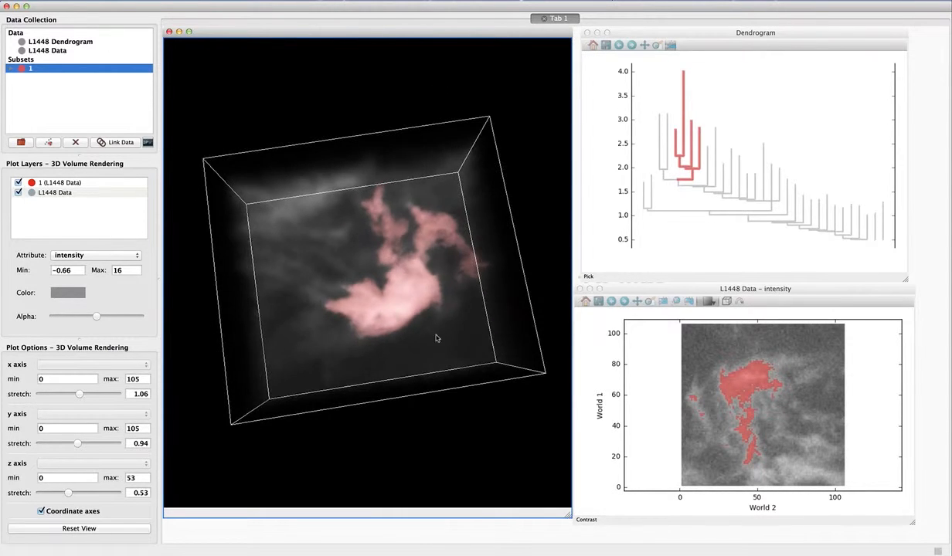
Deselect the red subset and pick the isolated tall leaf right of the dendrogram's centre as a second subset.
{"action": "left_click", "coordinate": [687, 46]}
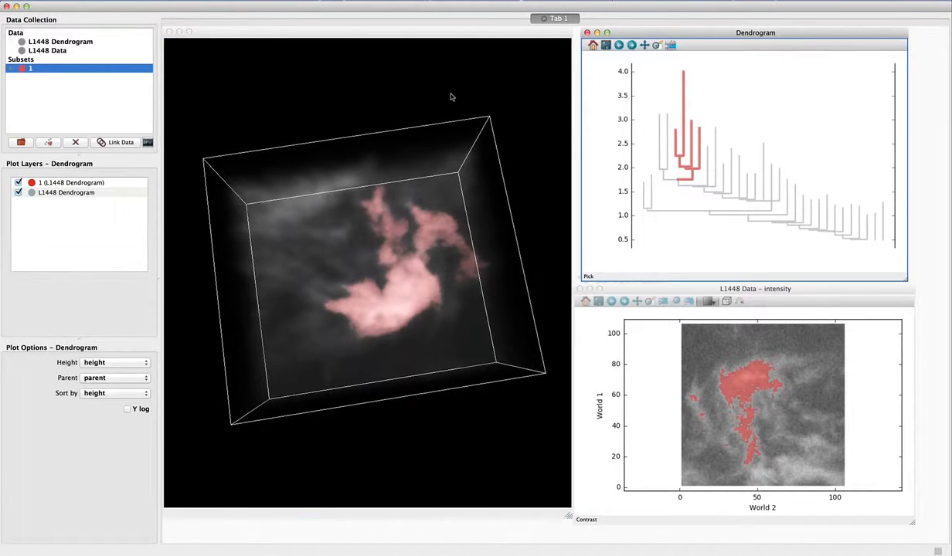
{"action": "left_click", "coordinate": [95, 118]}
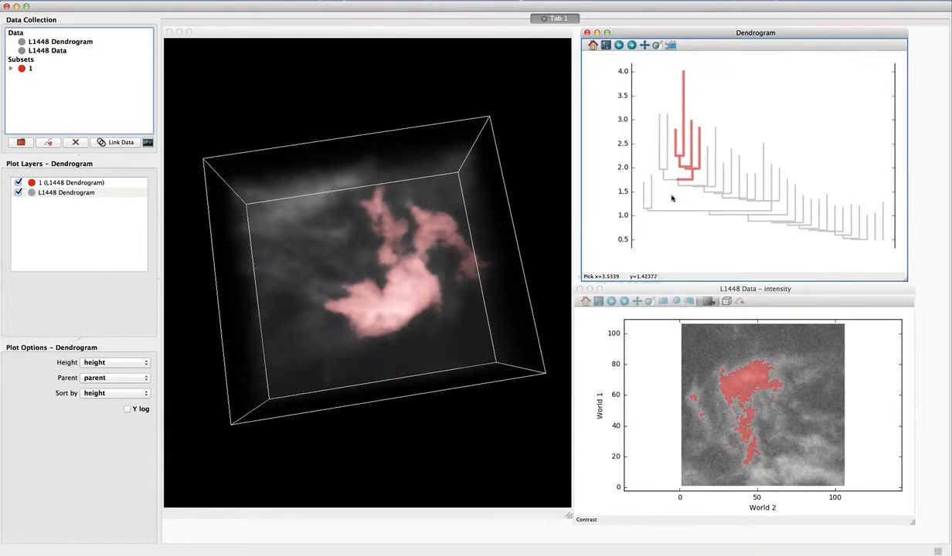
{"action": "left_click", "coordinate": [763, 195]}
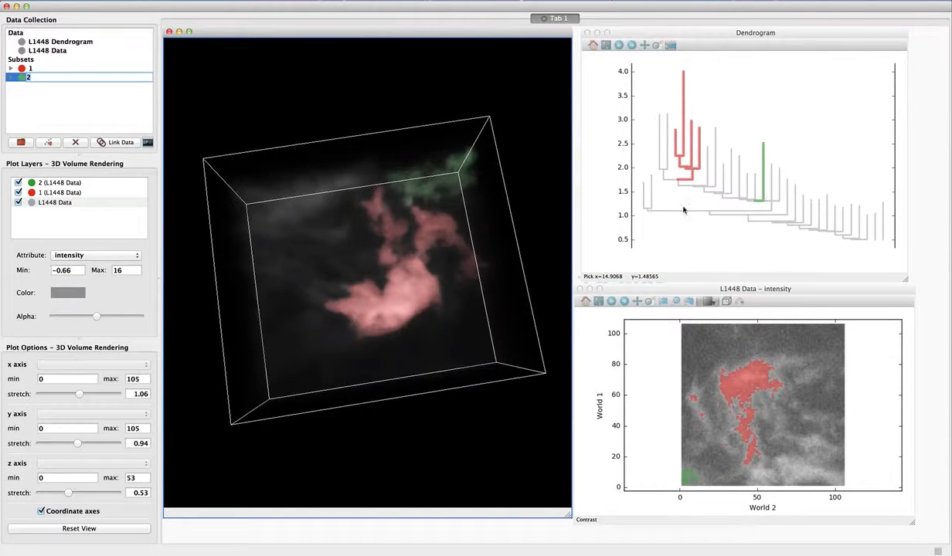
{"action": "left_click_drag", "start_coordinate": [368, 265], "coordinate": [322, 320]}
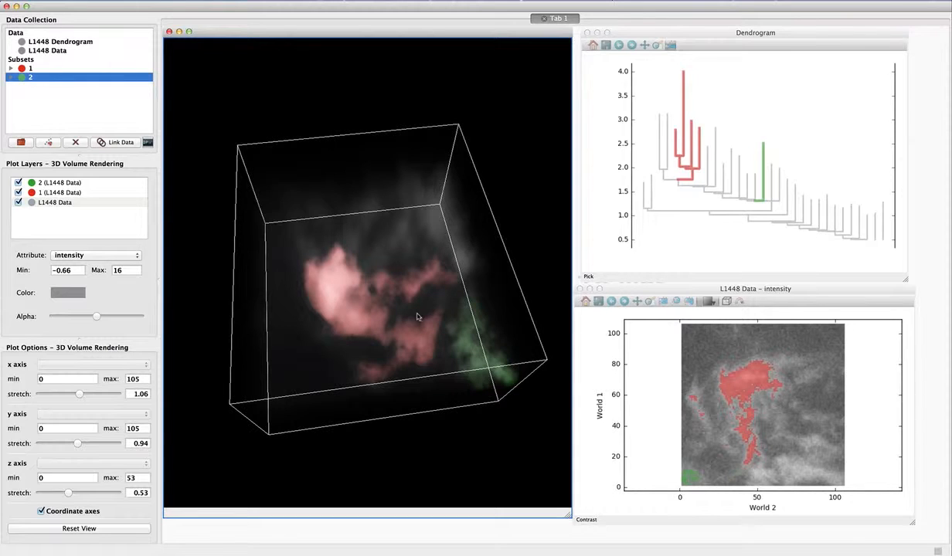
Raise the opacity of the L1448 Data layer and slightly lower that of subset 1 in the 3D volume rendering.
{"action": "left_click", "coordinate": [53, 202]}
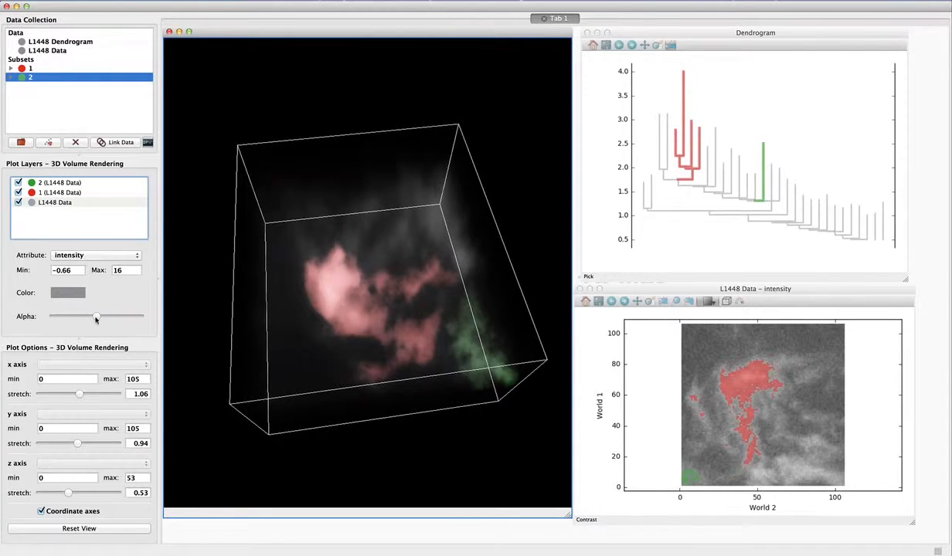
{"action": "left_click_drag", "start_coordinate": [96, 317], "coordinate": [108, 316]}
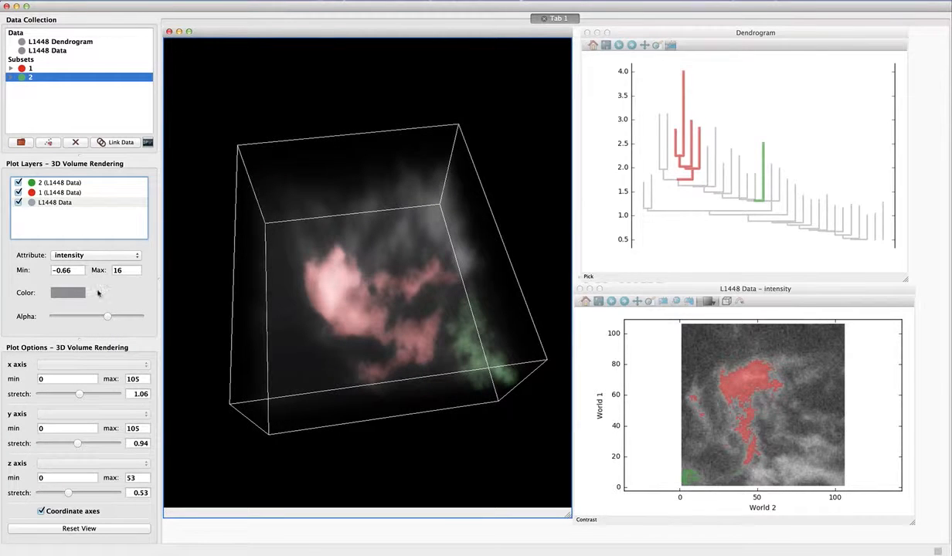
{"action": "left_click", "coordinate": [72, 193]}
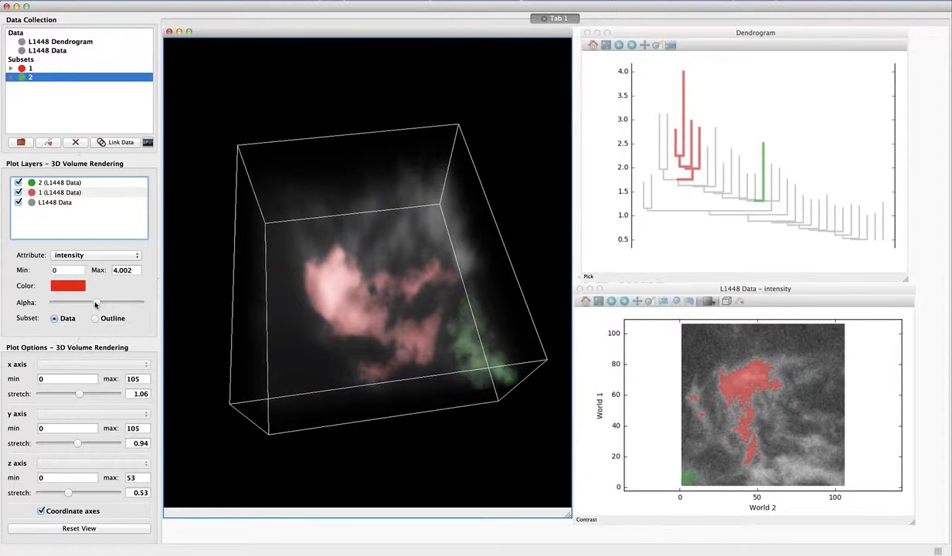
{"action": "mouse_move", "coordinate": [95, 303]}
{"action": "left_mouse_down"}
{"action": "mouse_move", "coordinate": [67, 305]}
{"action": "mouse_move", "coordinate": [90, 306]}
{"action": "left_mouse_up"}
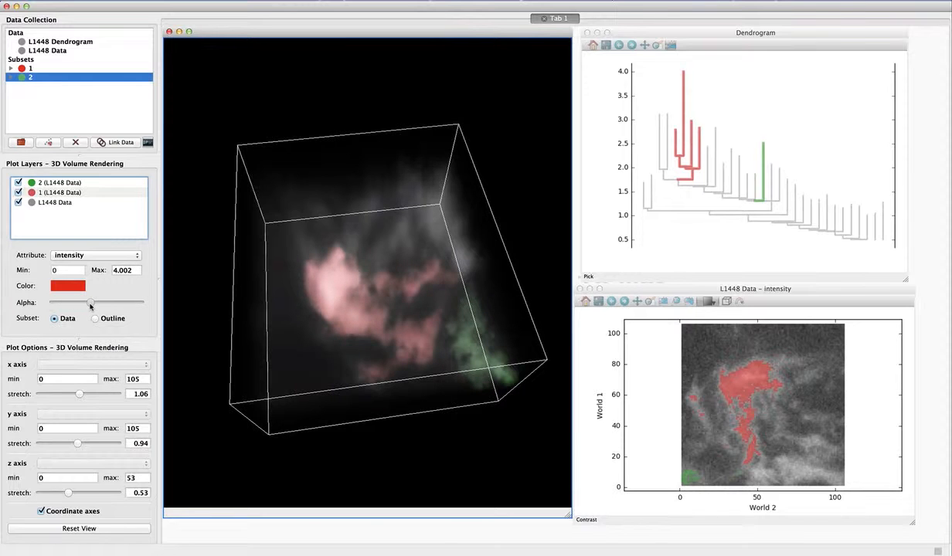
{"action": "left_click_drag", "start_coordinate": [397, 311], "coordinate": [439, 310]}
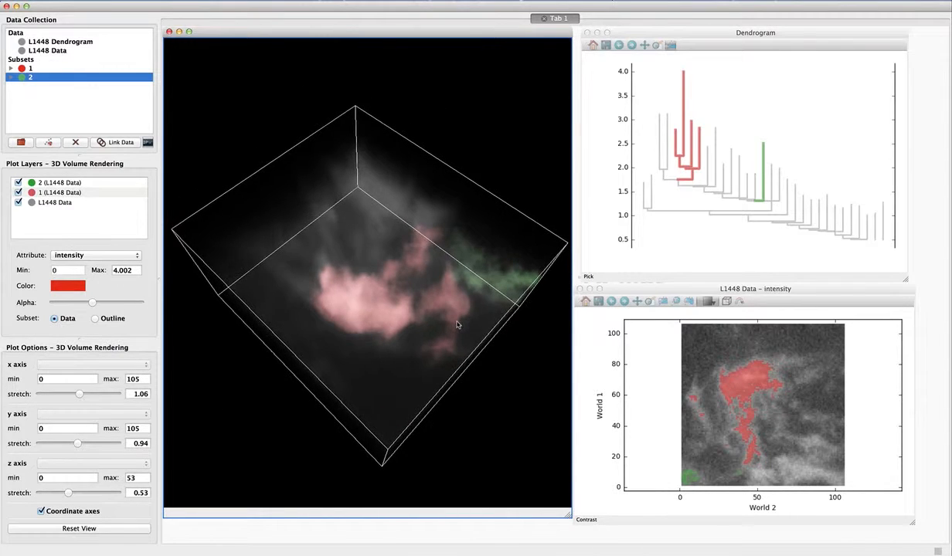
Create a third subset with a polygonal ROI around the area right of the red structure in the image viewer.
{"action": "left_click", "coordinate": [809, 293]}
{"action": "left_click", "coordinate": [690, 301]}
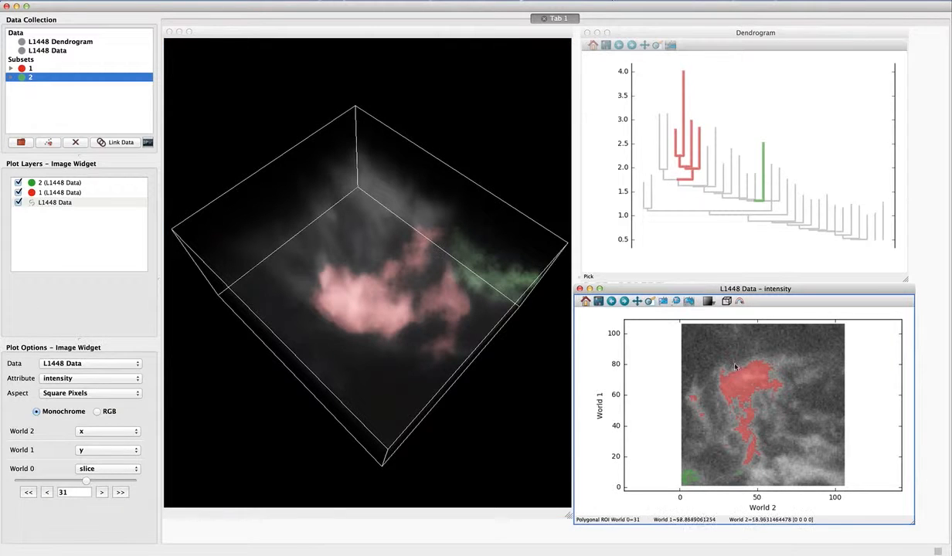
{"action": "left_click", "coordinate": [88, 112]}
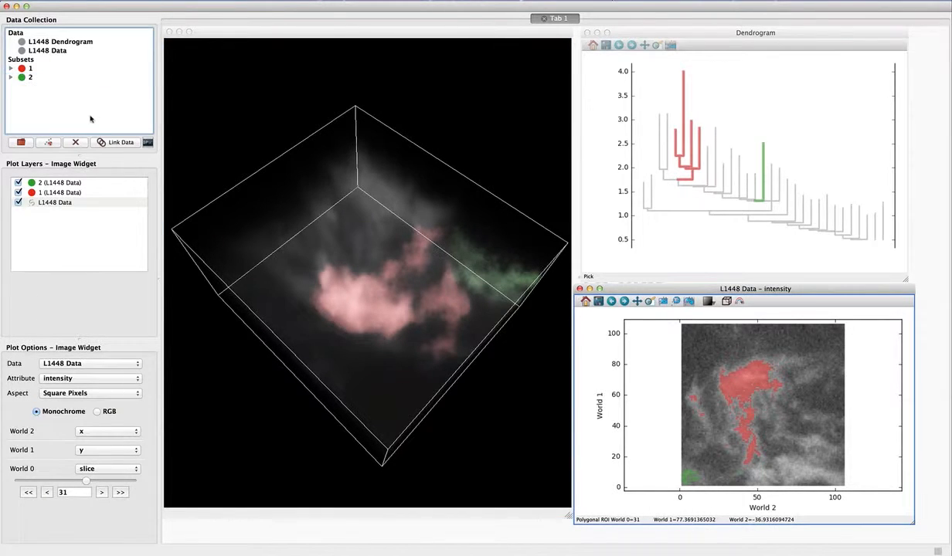
{"action": "left_click_drag", "start_coordinate": [778, 427], "coordinate": [780, 416]}
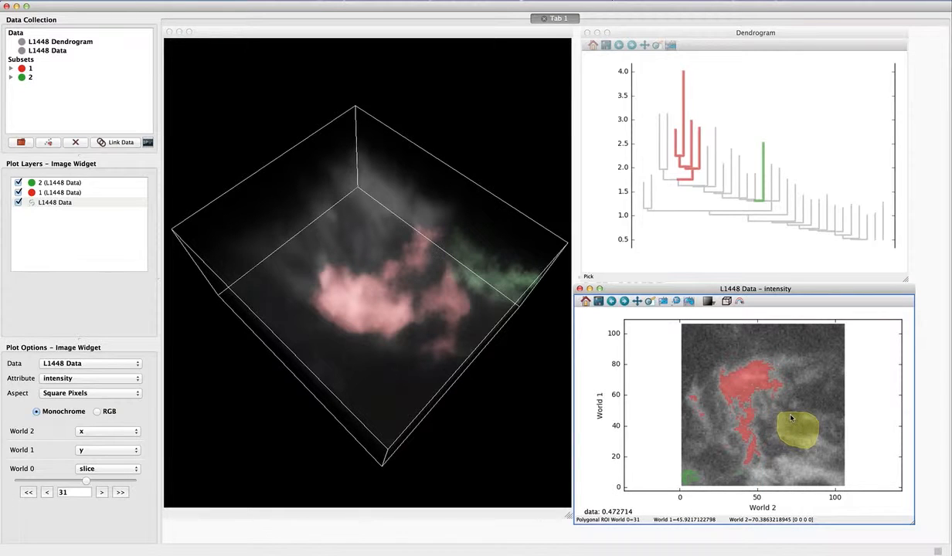
{"action": "key", "text": "Return"}
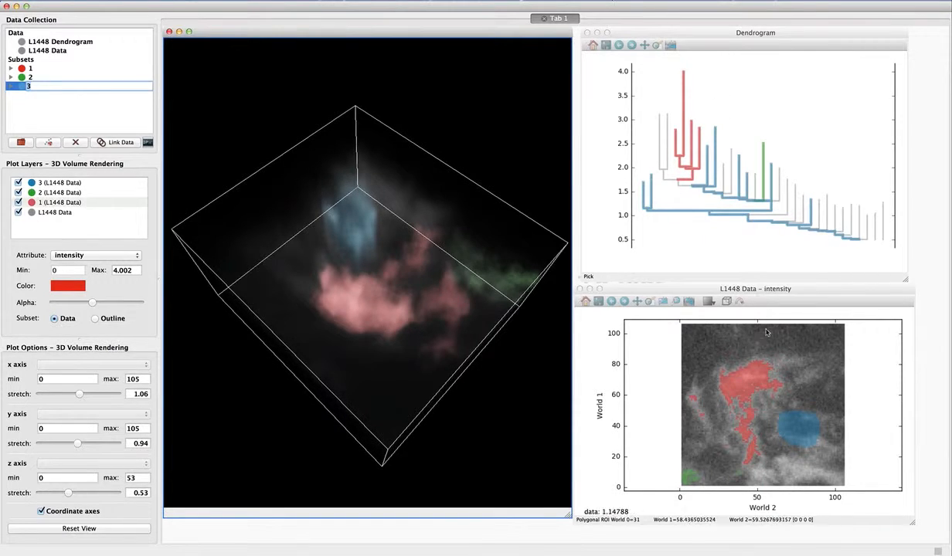
Try the Outline rendering for subset 3 in the 3D volume view and return the subset to Data rendering.
{"action": "left_click_drag", "start_coordinate": [433, 293], "coordinate": [342, 302]}
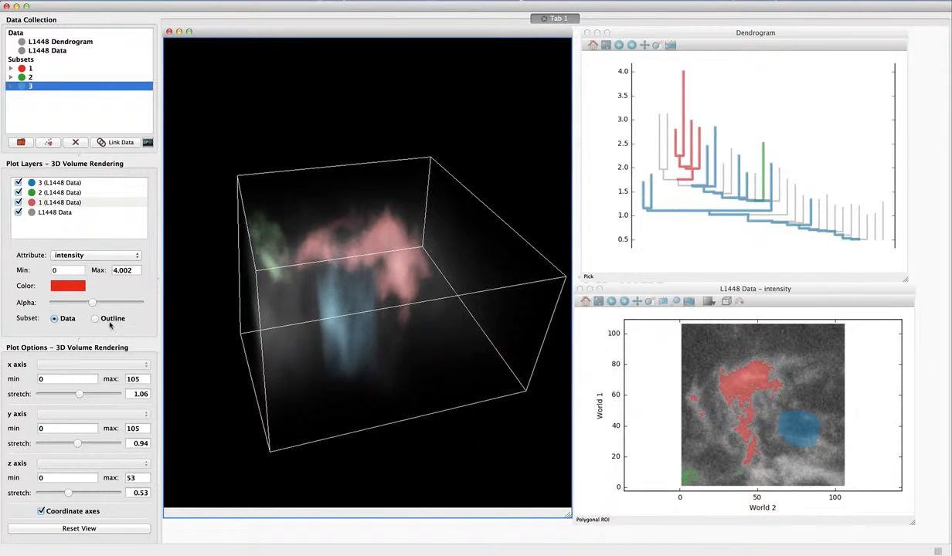
{"action": "left_click_drag", "start_coordinate": [269, 323], "coordinate": [311, 310]}
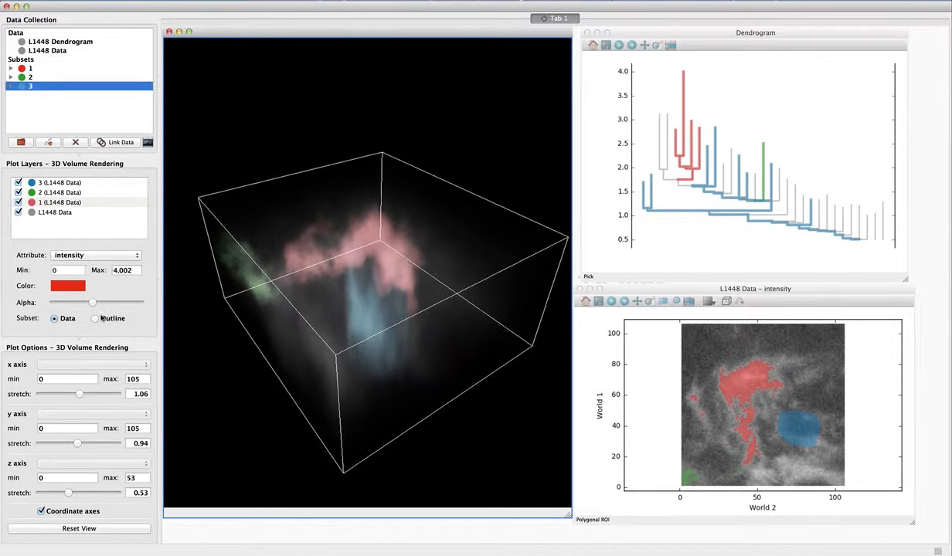
{"action": "left_click", "coordinate": [99, 318]}
{"action": "left_click", "coordinate": [66, 319]}
{"action": "left_click", "coordinate": [59, 183]}
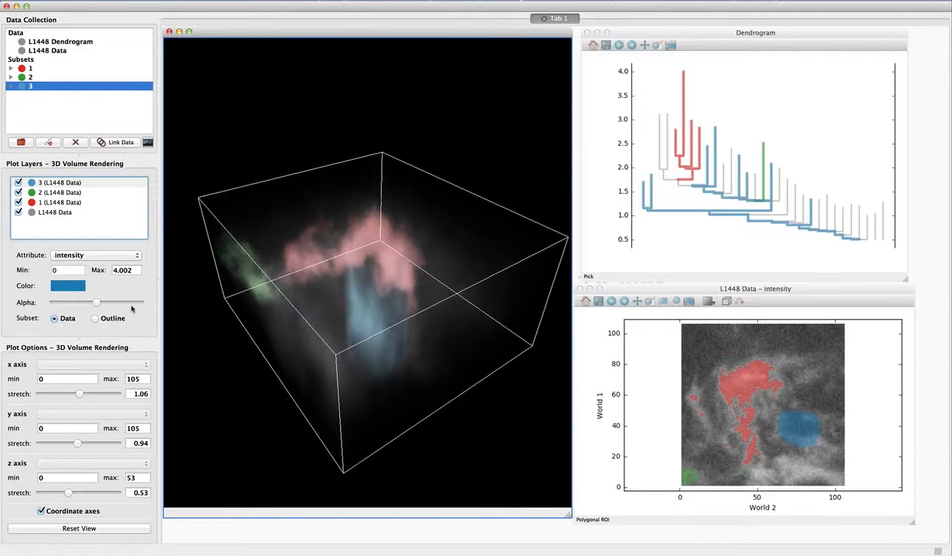
{"action": "left_click", "coordinate": [95, 320]}
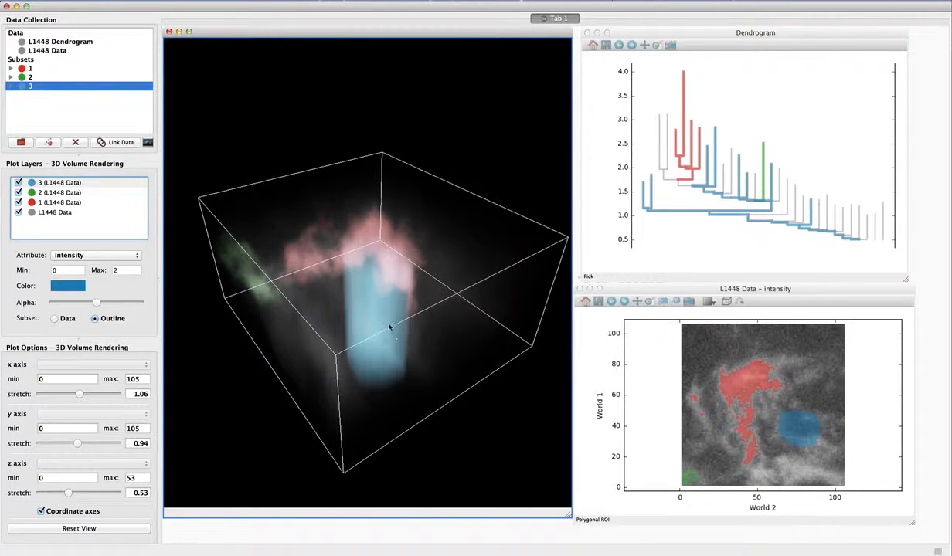
{"action": "left_click_drag", "start_coordinate": [389, 328], "coordinate": [435, 350]}
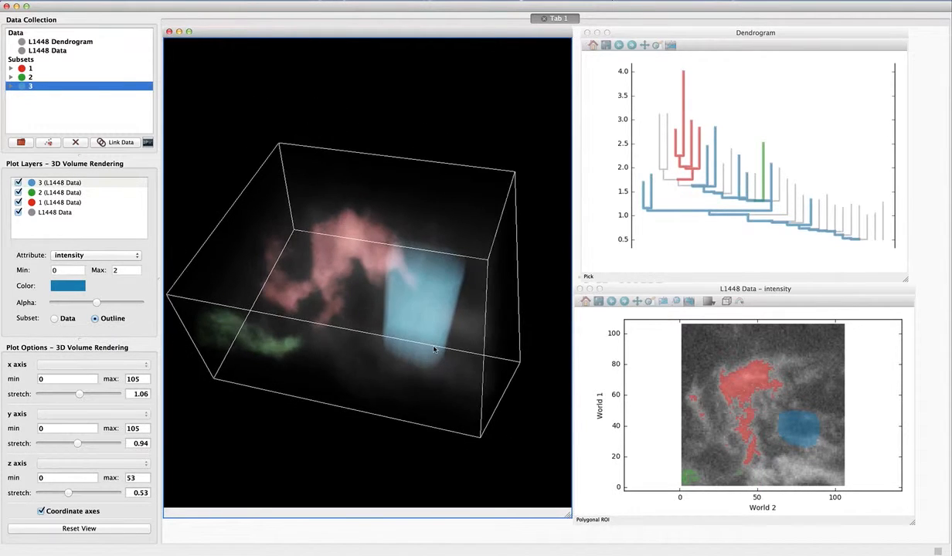
{"action": "left_click", "coordinate": [61, 315]}
{"action": "left_click_drag", "start_coordinate": [455, 313], "coordinate": [323, 307]}
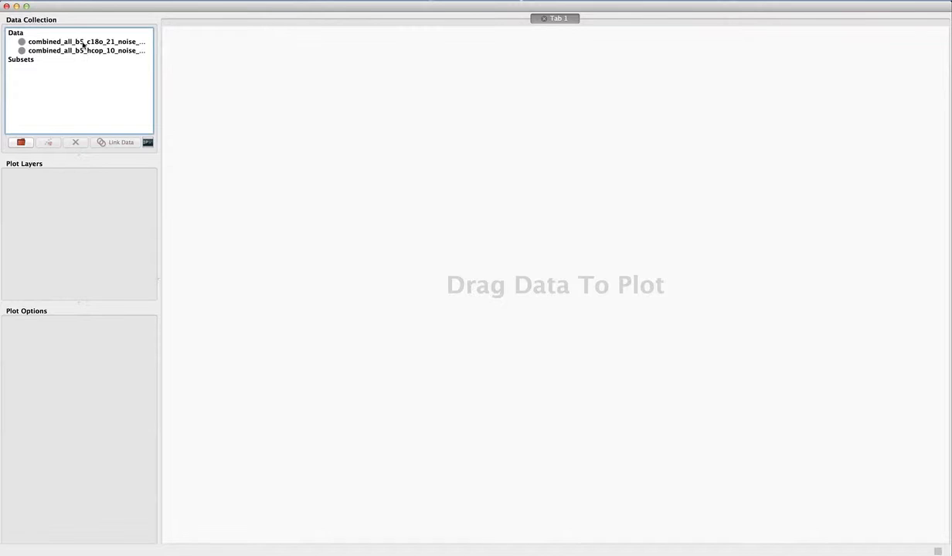
Open the combined_all_b5_c18o_21 cube in a new 3D Volume Rendering viewer and enlarge the viewer window.
{"action": "left_click_drag", "start_coordinate": [83, 44], "coordinate": [393, 229]}
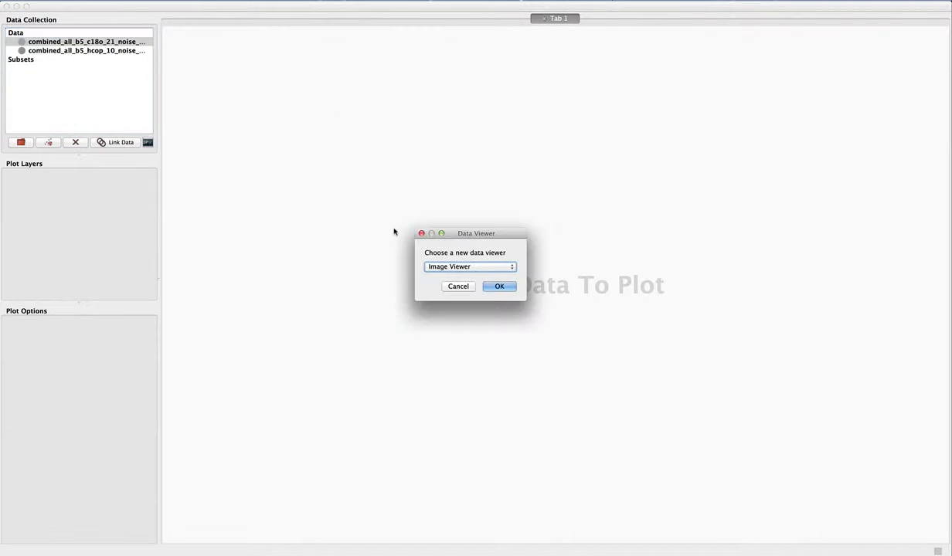
{"action": "left_click", "coordinate": [480, 269]}
{"action": "left_click", "coordinate": [480, 276]}
{"action": "left_click", "coordinate": [475, 268]}
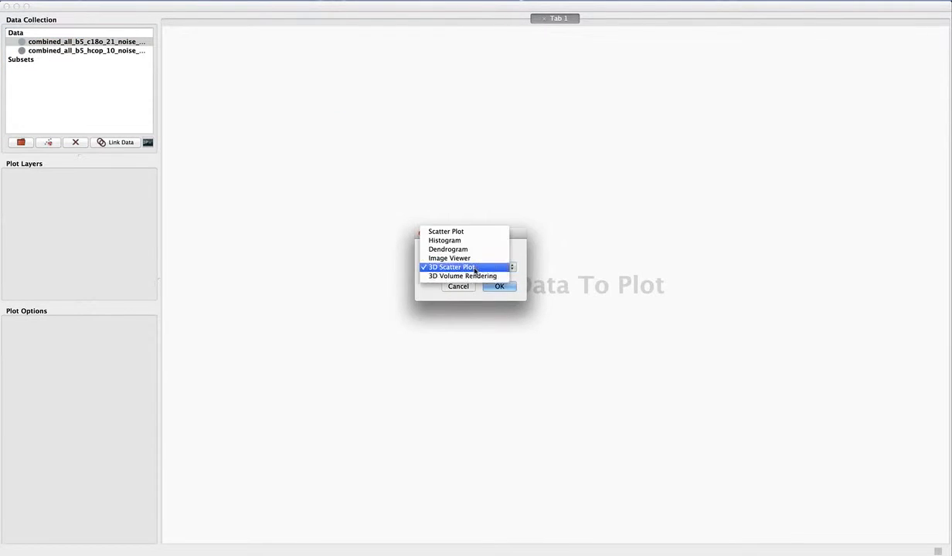
{"action": "left_click", "coordinate": [476, 276]}
{"action": "left_click", "coordinate": [496, 287]}
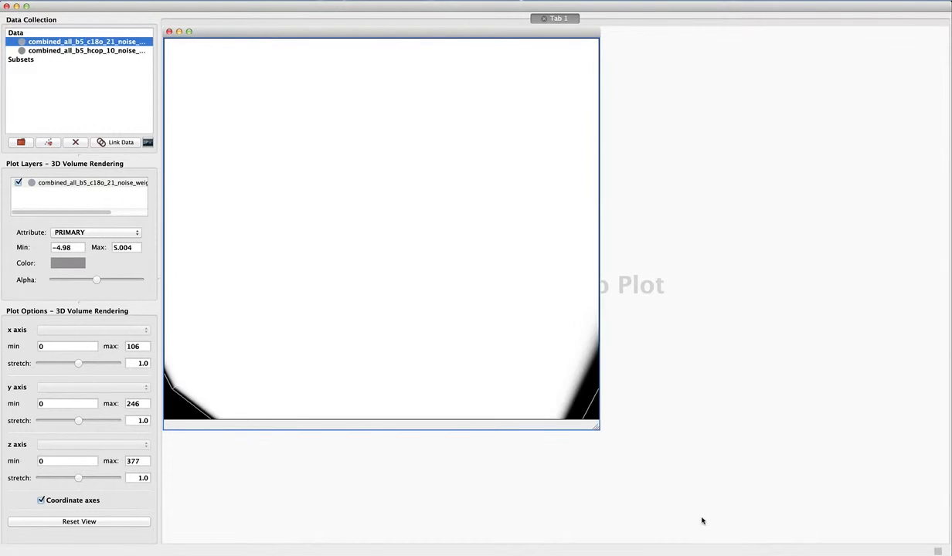
{"action": "left_click_drag", "start_coordinate": [702, 521], "coordinate": [709, 527]}
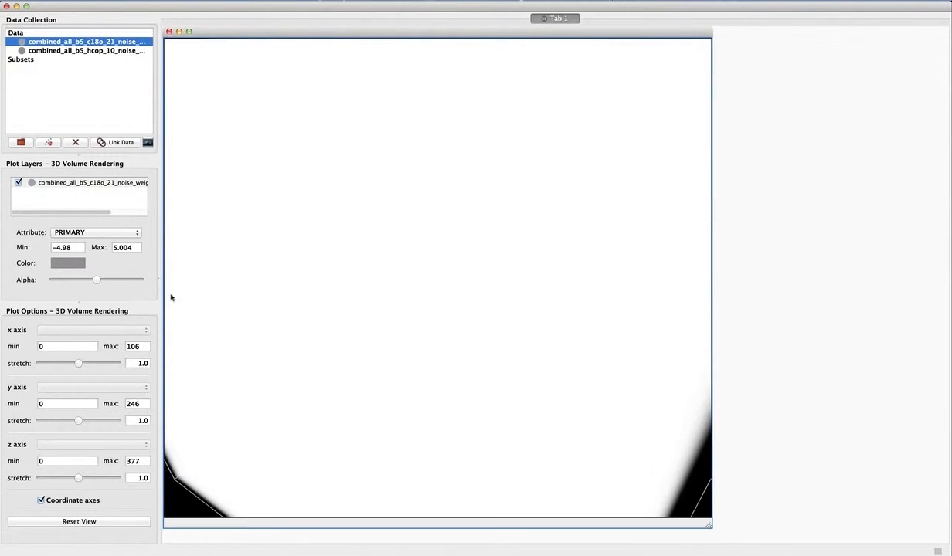
Set the c18o layer's minimum intensity to 0.5.
{"action": "double_click", "coordinate": [71, 248]}
{"action": "type", "text": "0.5"}
{"action": "key", "text": "Tab"}
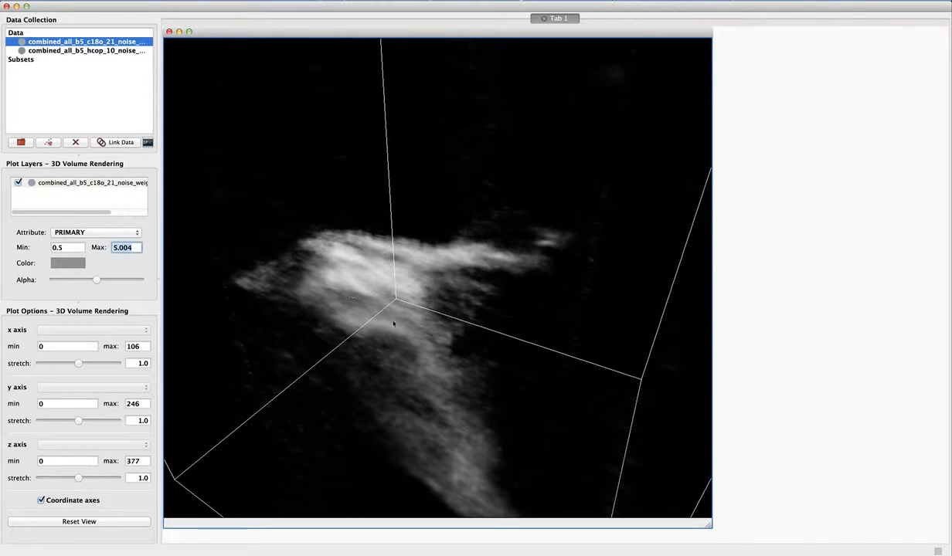
Limit the z axis of the volume rendering to the range 160 to 210.
{"action": "left_click_drag", "start_coordinate": [415, 306], "coordinate": [397, 318]}
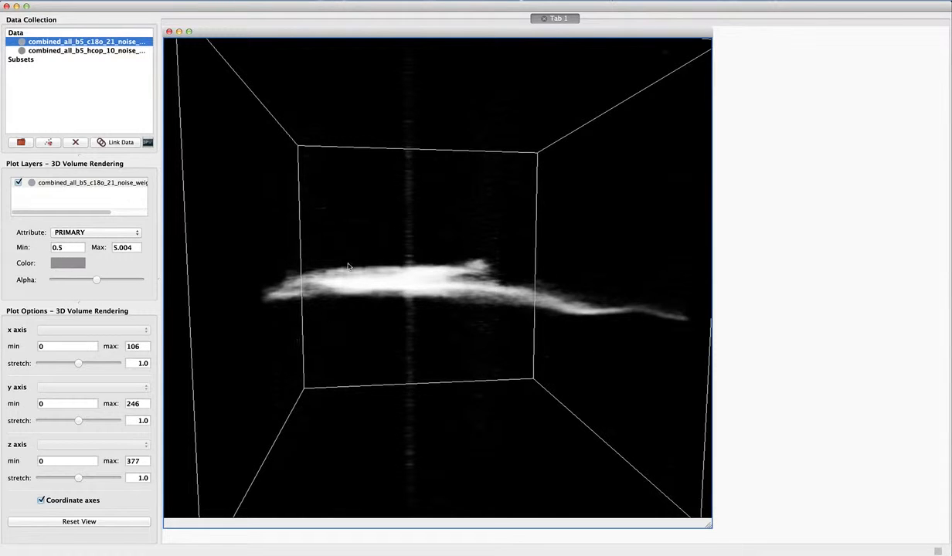
{"action": "double_click", "coordinate": [43, 461]}
{"action": "type", "text": "16"}
{"action": "double_click", "coordinate": [132, 461]}
{"action": "type", "text": "210"}
{"action": "key", "text": "Return"}
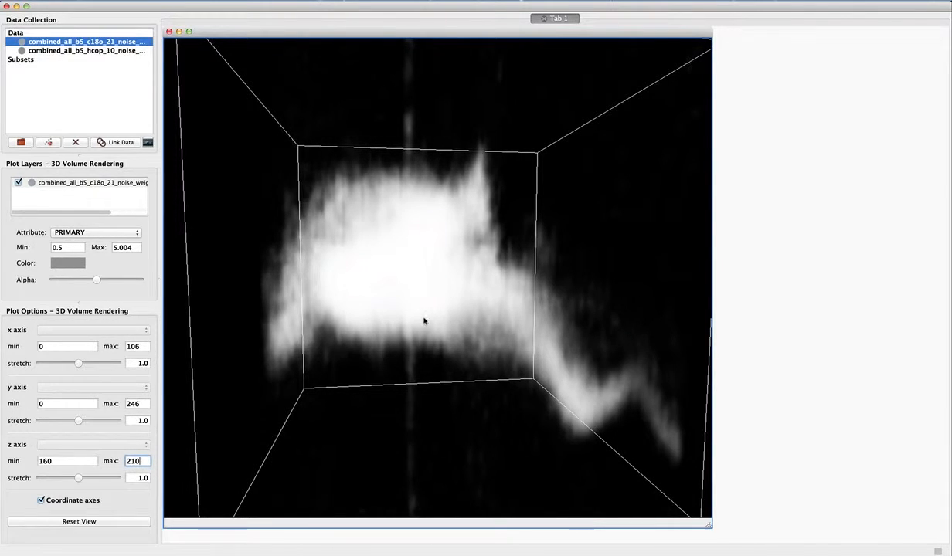
Reduce the z axis stretch of the volume rendering to 0.62.
{"action": "left_click_drag", "start_coordinate": [454, 318], "coordinate": [373, 346]}
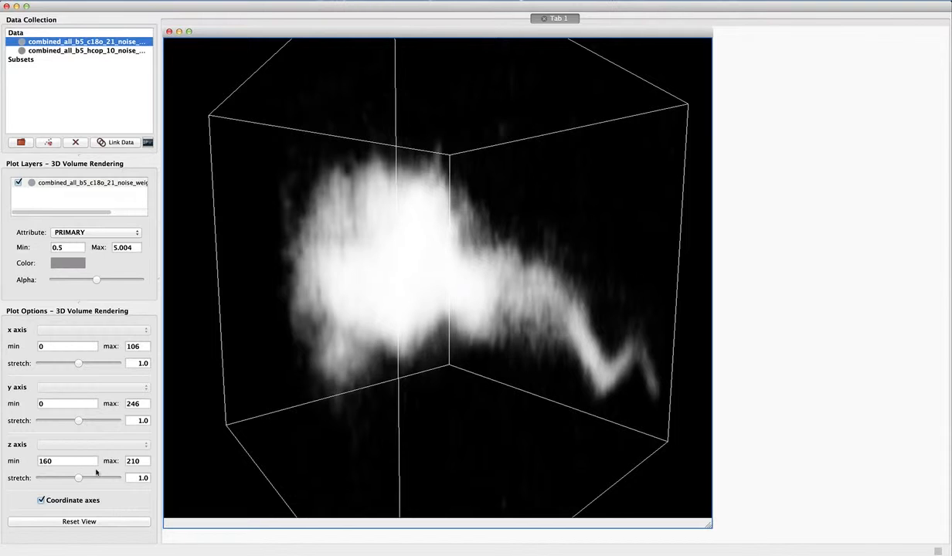
{"action": "mouse_move", "coordinate": [78, 478]}
{"action": "left_mouse_down"}
{"action": "mouse_move", "coordinate": [88, 478]}
{"action": "mouse_move", "coordinate": [71, 480]}
{"action": "left_mouse_up"}
{"action": "left_click_drag", "start_coordinate": [354, 361], "coordinate": [419, 276]}
{"action": "left_click_drag", "start_coordinate": [411, 355], "coordinate": [410, 374]}
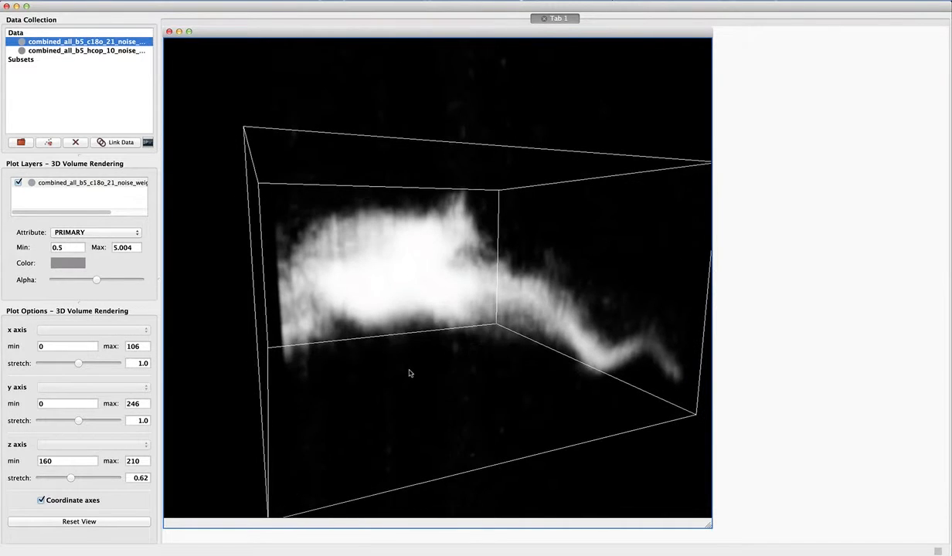
{"action": "left_click_drag", "start_coordinate": [410, 299], "coordinate": [381, 313]}
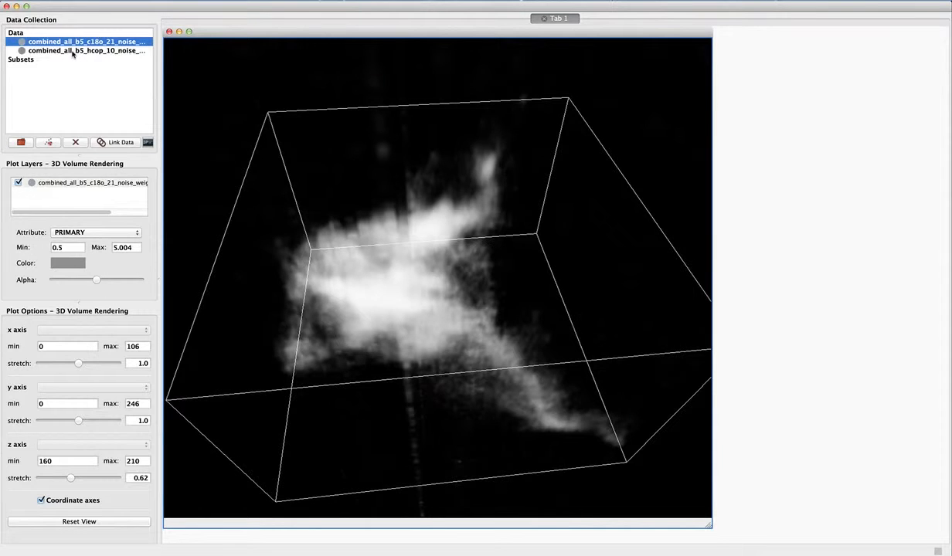
Add the combined_all_b5_hcop_10 cube to the volume rendering and set its intensity range to 0.5 to 5.
{"action": "left_click_drag", "start_coordinate": [73, 54], "coordinate": [287, 187]}
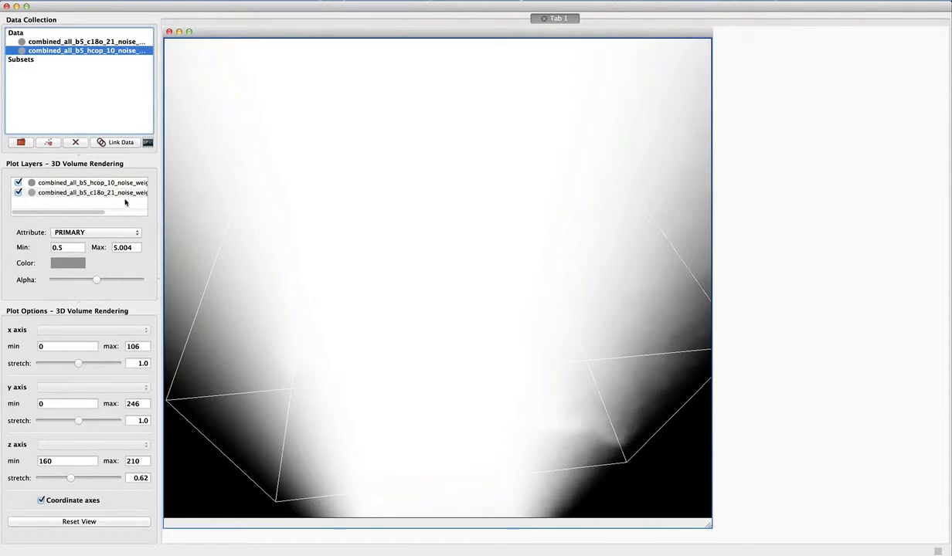
{"action": "left_click", "coordinate": [73, 183]}
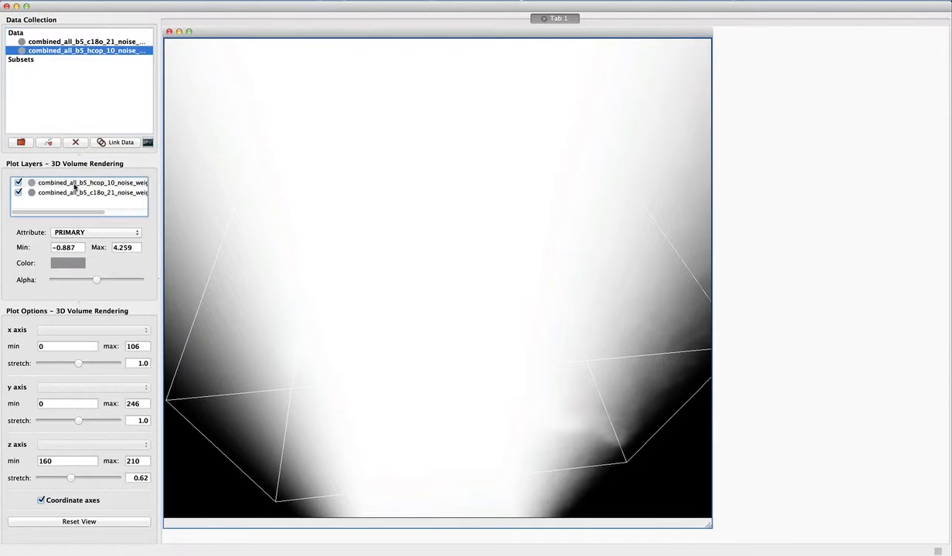
{"action": "left_click", "coordinate": [70, 247]}
{"action": "type", "text": "0.5"}
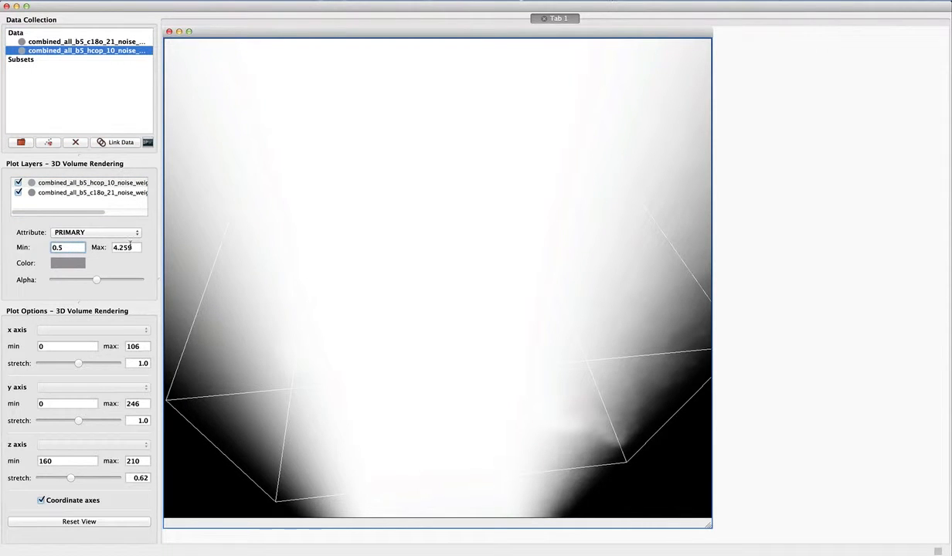
{"action": "key", "text": "Tab"}
{"action": "type", "text": "5"}
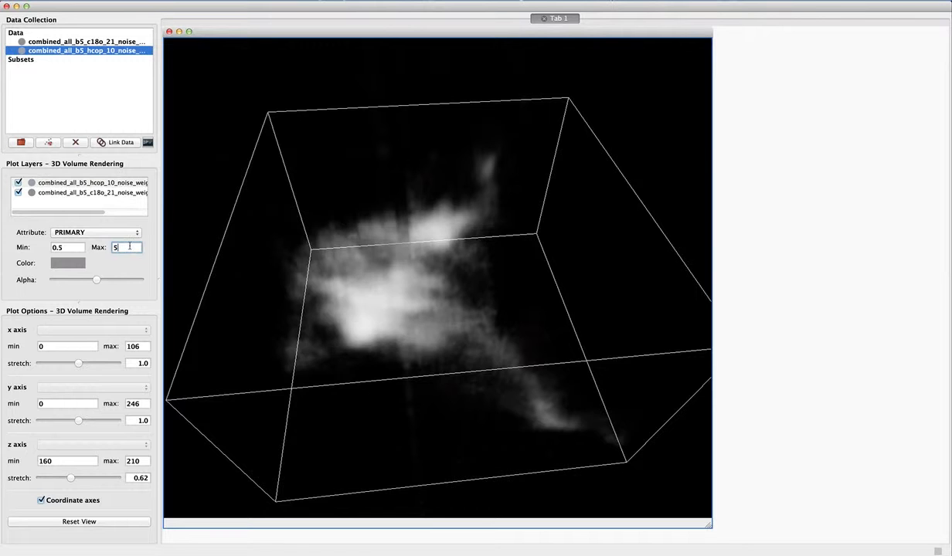
{"action": "key", "text": "Return"}
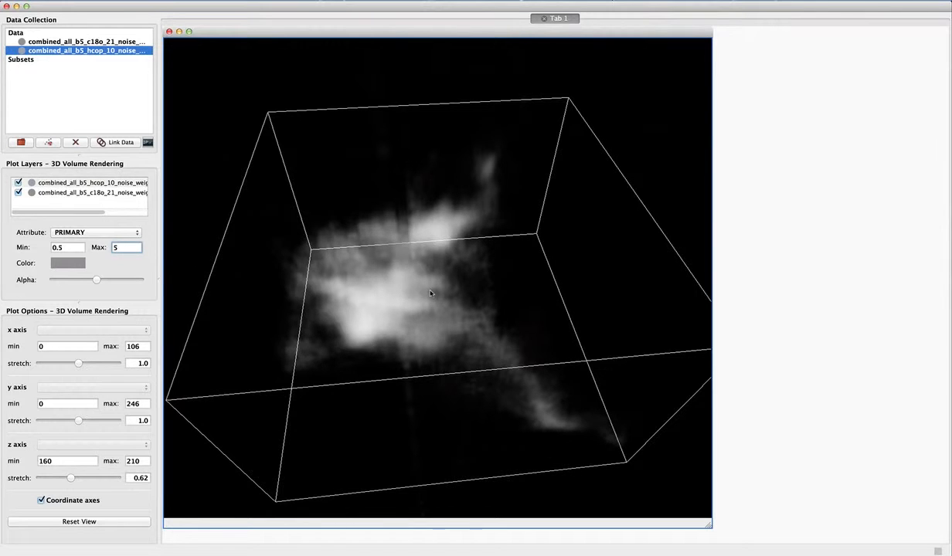
Colour the hcop layer dark red in the volume rendering.
{"action": "left_click_drag", "start_coordinate": [431, 293], "coordinate": [396, 278]}
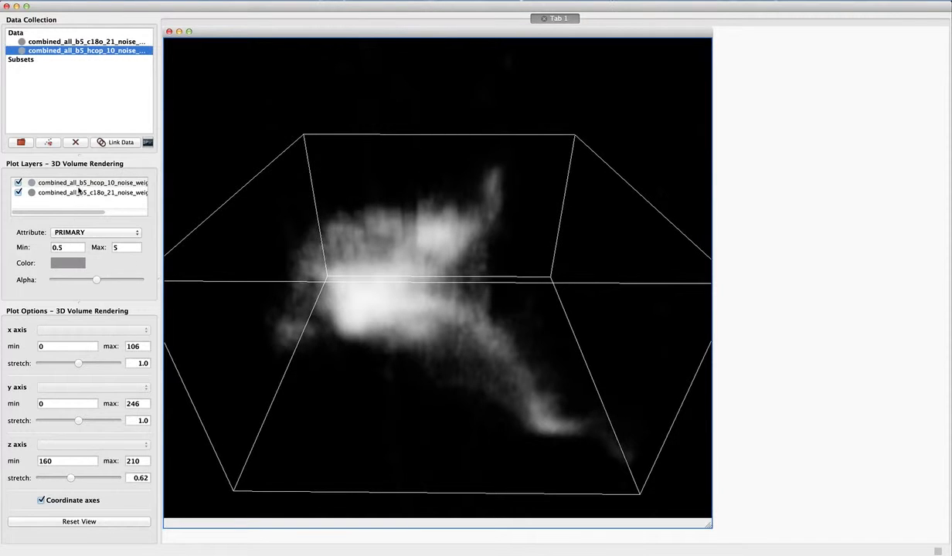
{"action": "left_click", "coordinate": [70, 261]}
{"action": "left_click", "coordinate": [254, 311]}
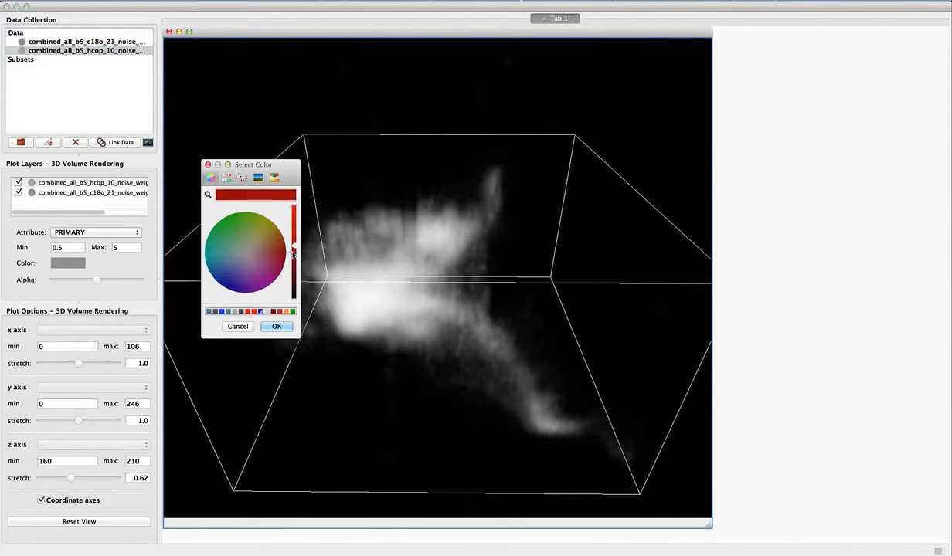
{"action": "left_click", "coordinate": [283, 322]}
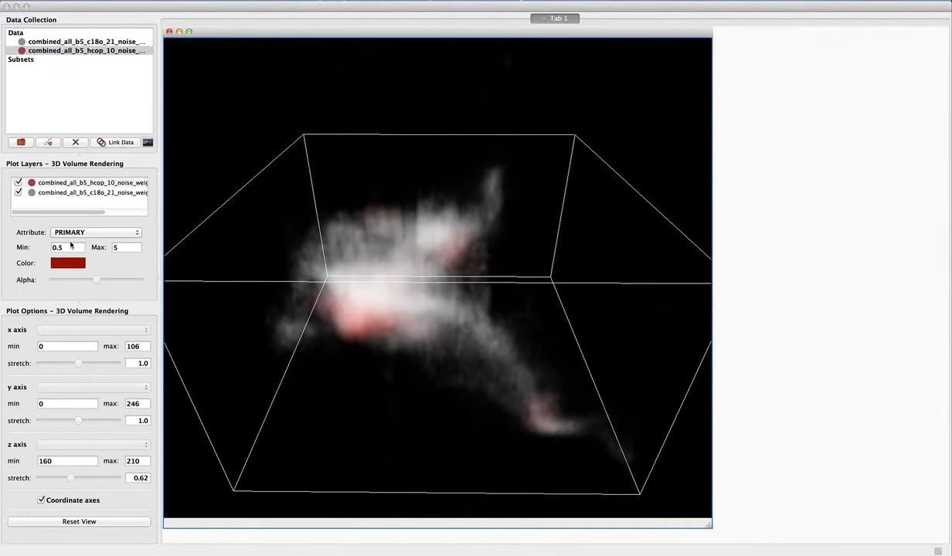
Colour the c18o layer a slightly brighter greyish blue to contrast with the red hcop layer in the 3D volume.
{"action": "left_click", "coordinate": [68, 262]}
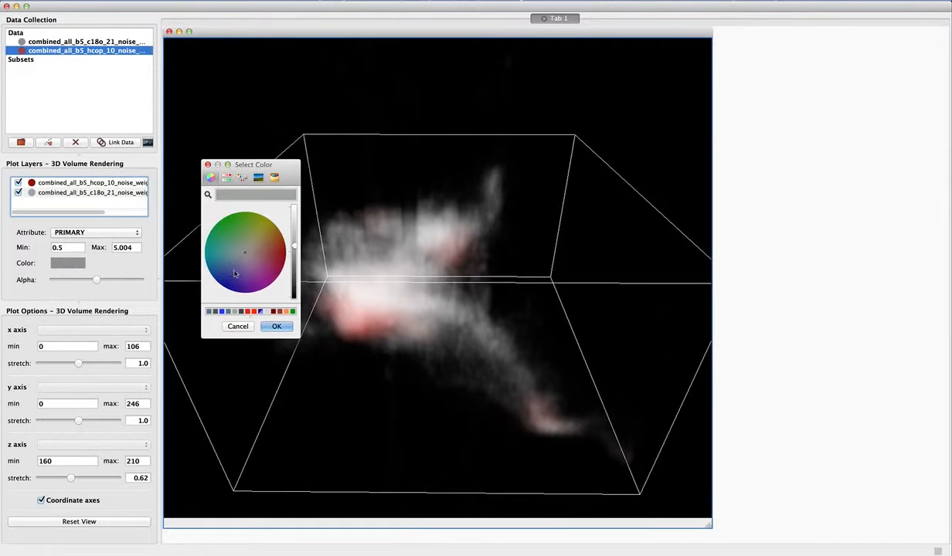
{"action": "left_click_drag", "start_coordinate": [242, 258], "coordinate": [239, 257]}
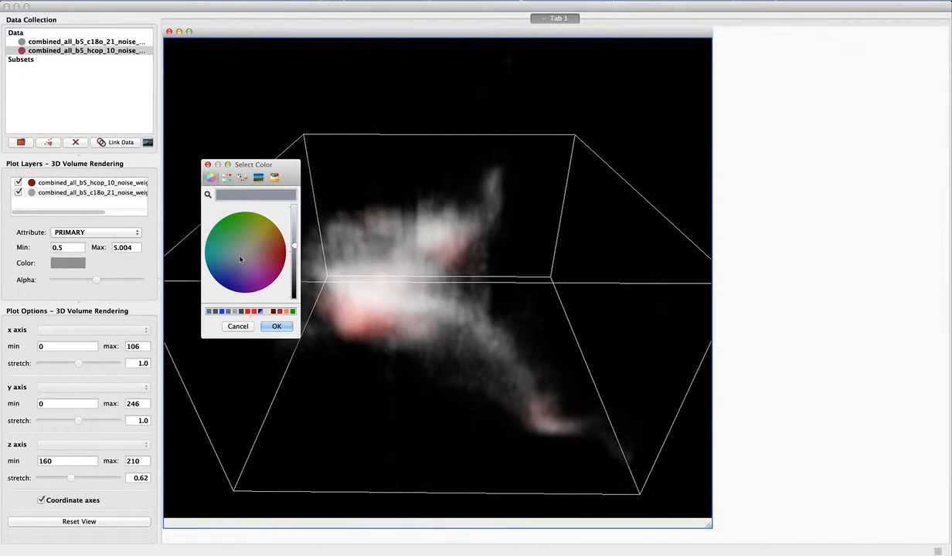
{"action": "left_click", "coordinate": [294, 241]}
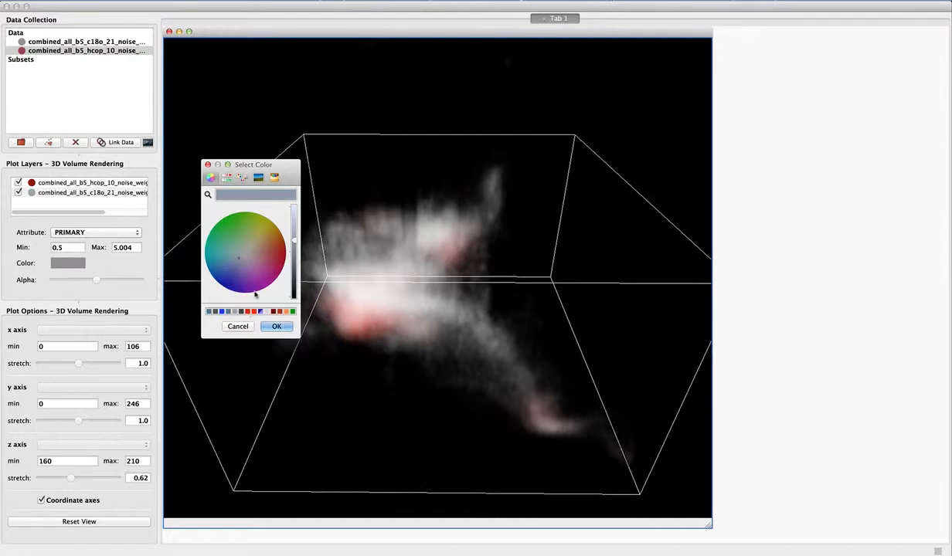
{"action": "left_click", "coordinate": [272, 326]}
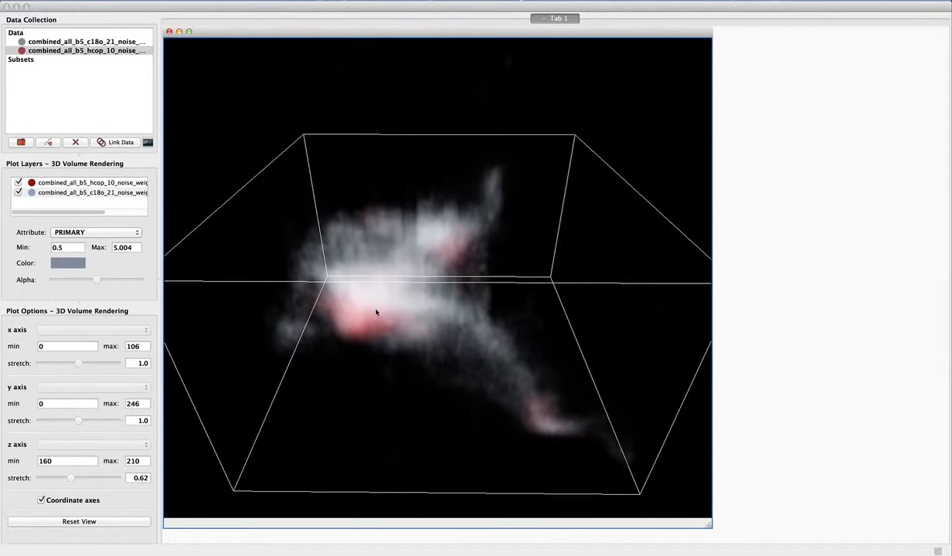
{"action": "mouse_move", "coordinate": [389, 319]}
{"action": "left_mouse_down"}
{"action": "mouse_move", "coordinate": [501, 300]}
{"action": "mouse_move", "coordinate": [491, 270]}
{"action": "mouse_move", "coordinate": [417, 269]}
{"action": "mouse_move", "coordinate": [371, 295]}
{"action": "mouse_move", "coordinate": [376, 335]}
{"action": "mouse_move", "coordinate": [366, 331]}
{"action": "mouse_move", "coordinate": [356, 318]}
{"action": "mouse_move", "coordinate": [419, 317]}
{"action": "mouse_move", "coordinate": [396, 324]}
{"action": "mouse_move", "coordinate": [366, 309]}
{"action": "mouse_move", "coordinate": [415, 312]}
{"action": "mouse_move", "coordinate": [409, 293]}
{"action": "mouse_move", "coordinate": [436, 300]}
{"action": "mouse_move", "coordinate": [456, 287]}
{"action": "mouse_move", "coordinate": [421, 282]}
{"action": "mouse_move", "coordinate": [456, 294]}
{"action": "mouse_move", "coordinate": [444, 278]}
{"action": "mouse_move", "coordinate": [427, 278]}
{"action": "mouse_move", "coordinate": [521, 287]}
{"action": "mouse_move", "coordinate": [464, 285]}
{"action": "mouse_move", "coordinate": [438, 272]}
{"action": "mouse_move", "coordinate": [391, 326]}
{"action": "left_mouse_up"}
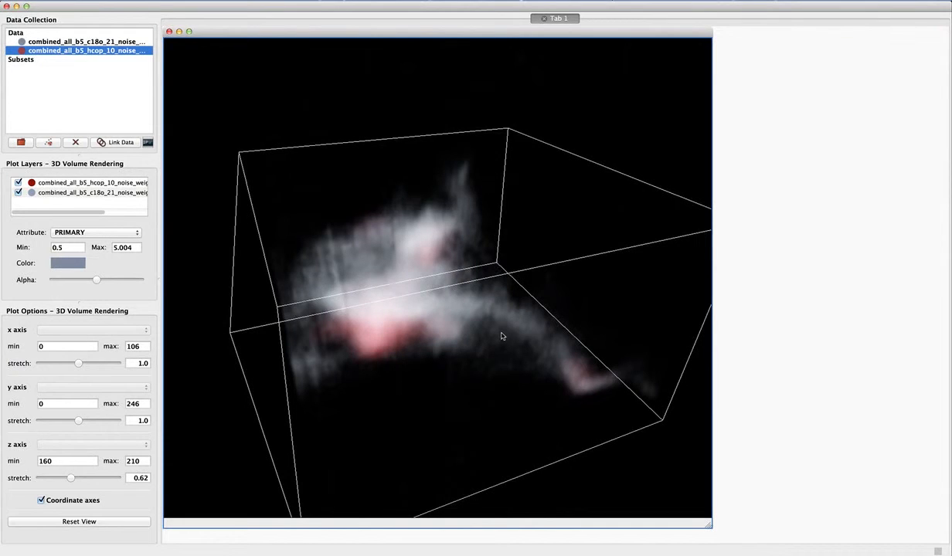
{"action": "left_click_drag", "start_coordinate": [501, 336], "coordinate": [420, 323]}
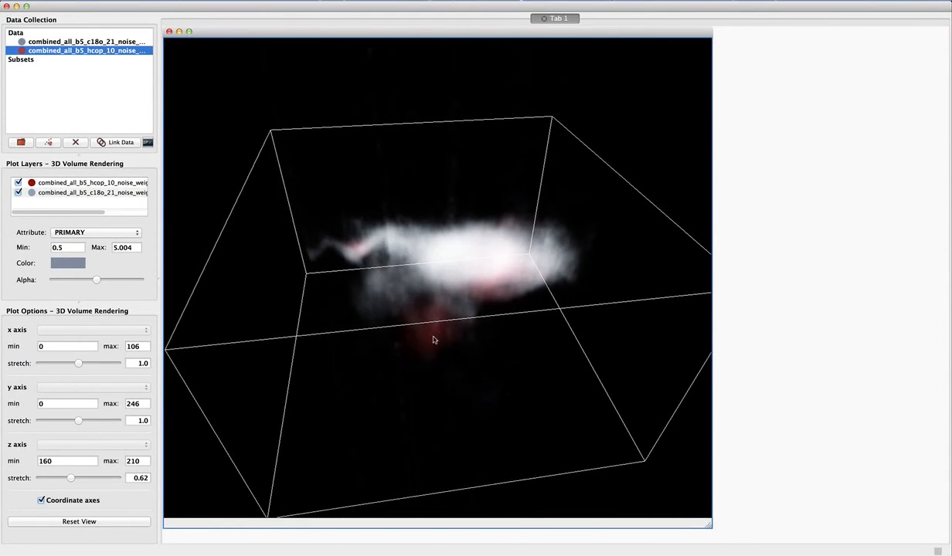
{"action": "left_click_drag", "start_coordinate": [452, 295], "coordinate": [616, 269]}
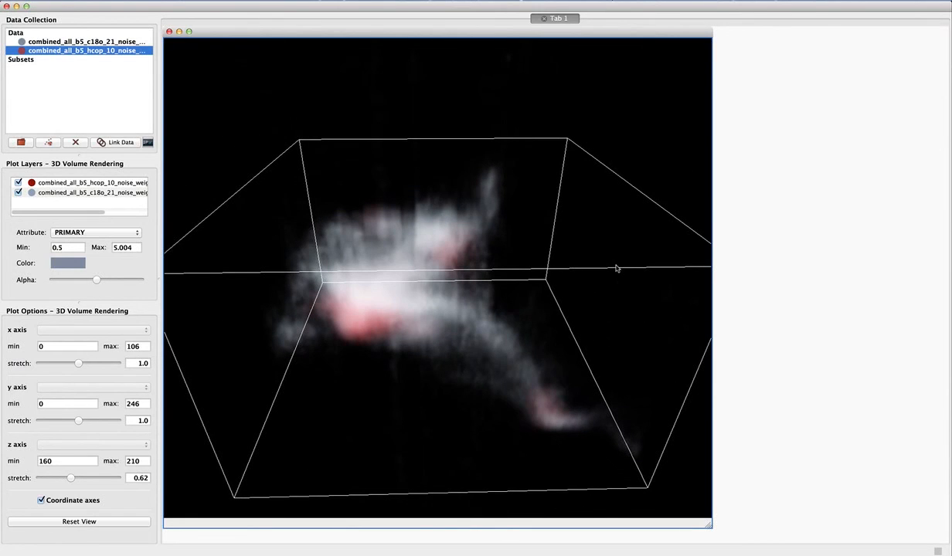